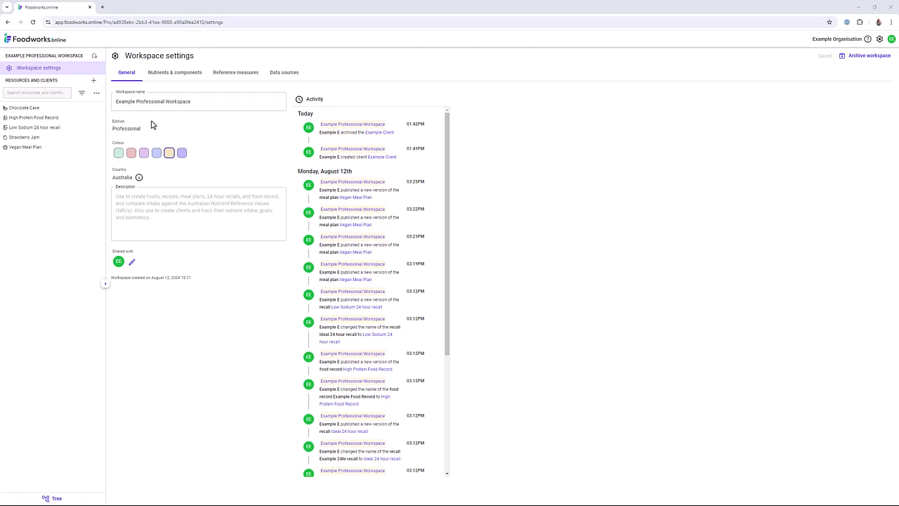
# Step: Start a new client record named Example Client and enter the client's date of birth
pyautogui.click(94, 81)
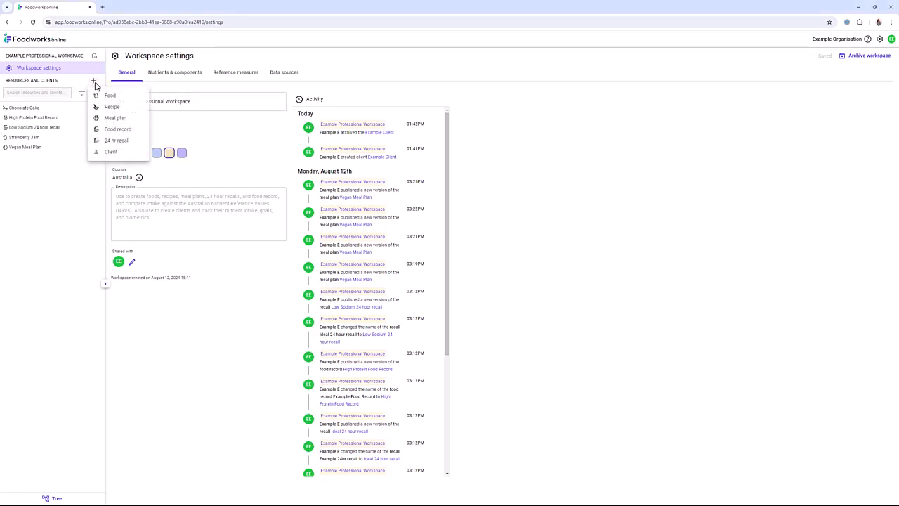
pyautogui.click(116, 152)
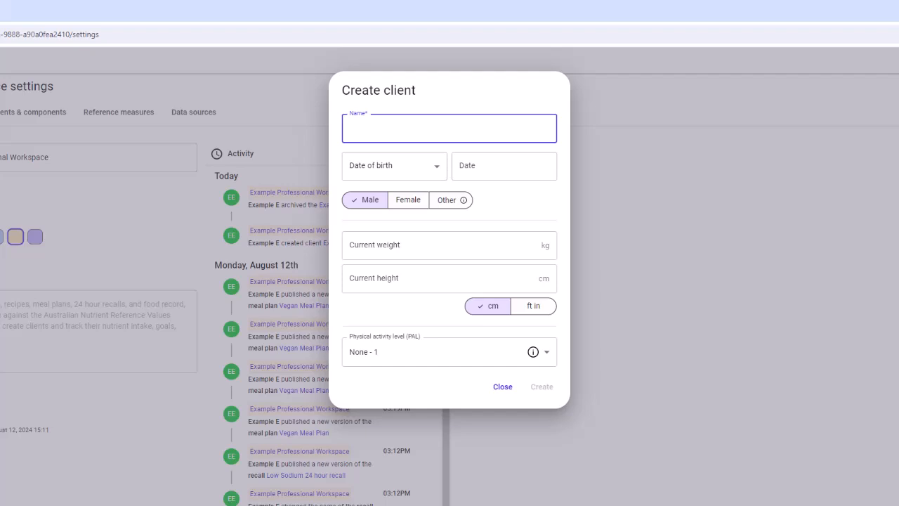
pyautogui.write('Example Client')
pyautogui.click(436, 169)
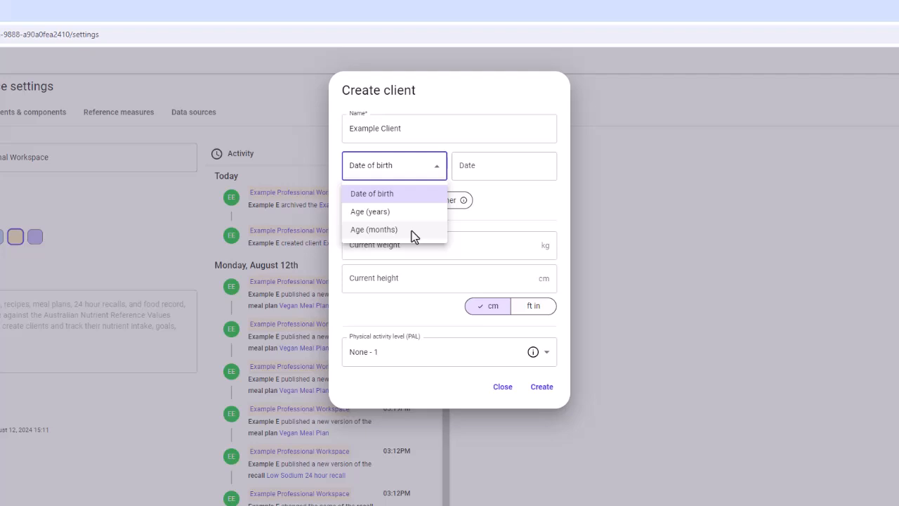
pyautogui.click(407, 193)
pyautogui.click(482, 165)
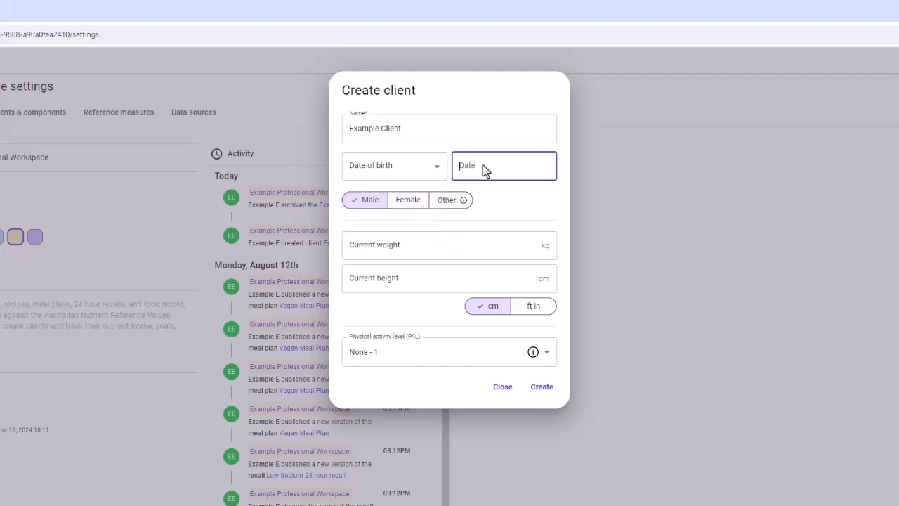
pyautogui.write('20/05/1960')
pyautogui.click(496, 198)
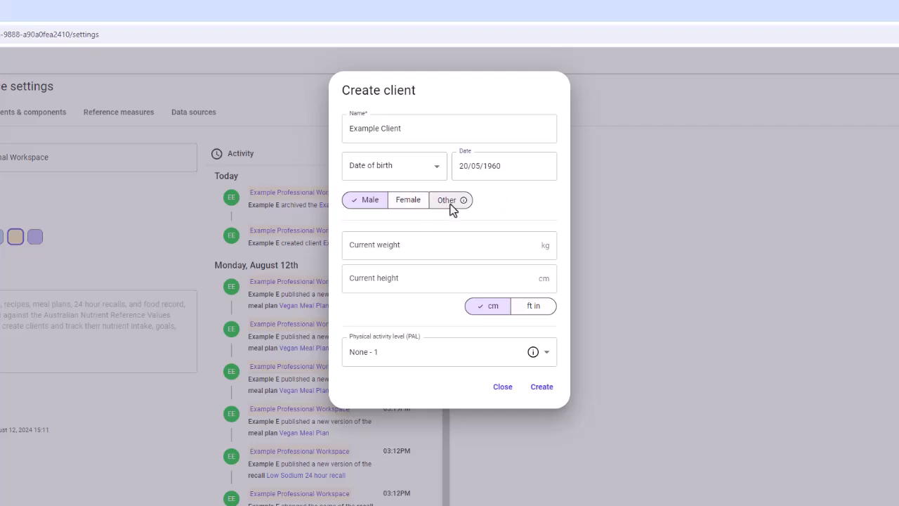
# Step: Review the explanation for Other and the Pregnancy / Lactating choices for Female, and return the client's sex to Male
pyautogui.moveTo(464, 202)
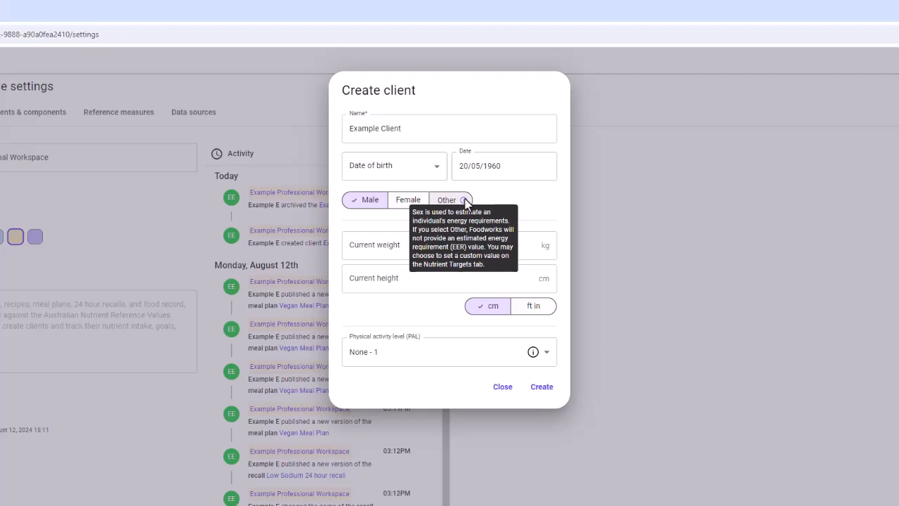
pyautogui.click(412, 201)
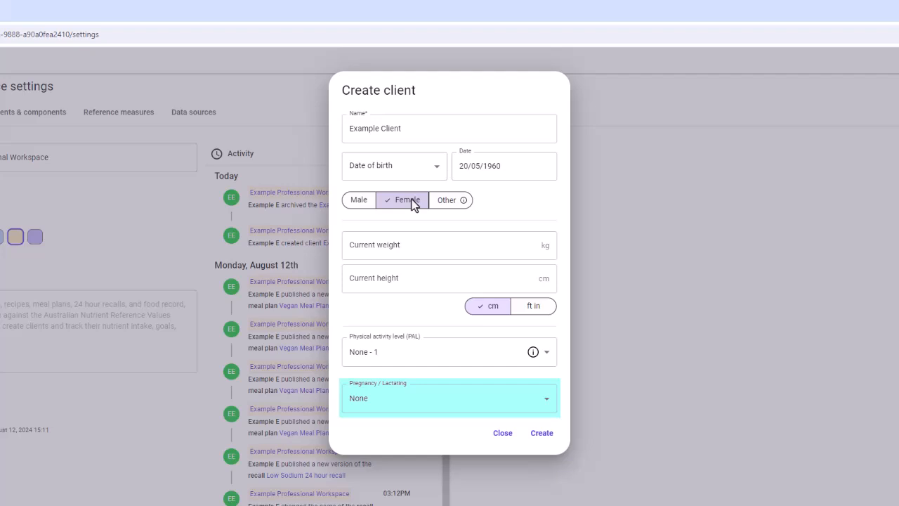
pyautogui.click(431, 400)
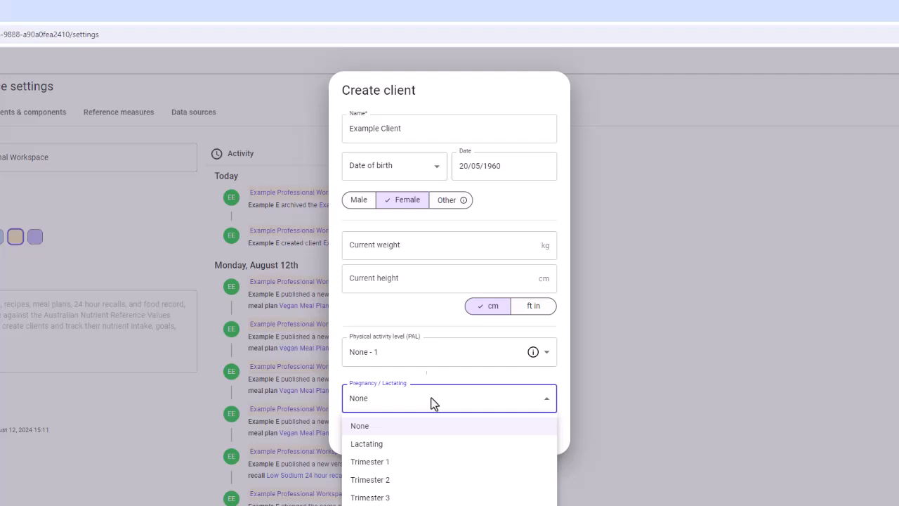
pyautogui.click(361, 203)
pyautogui.click(359, 202)
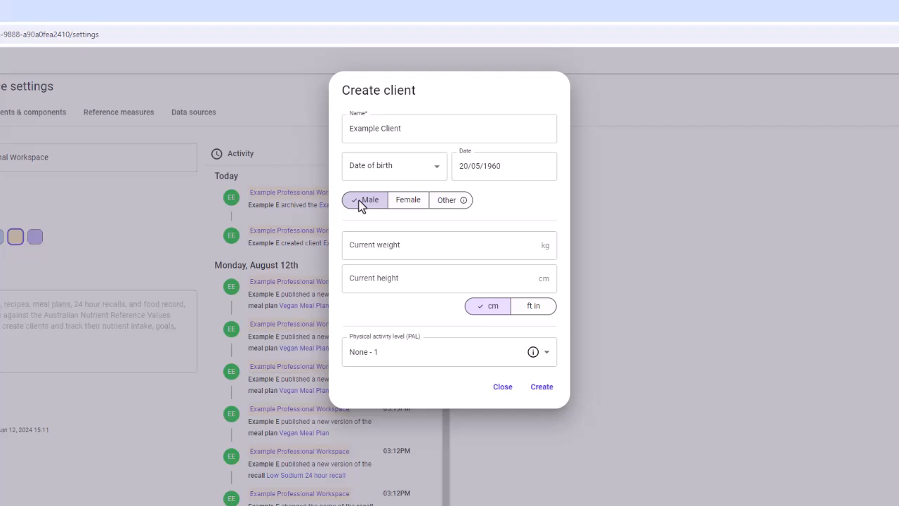
# Step: Set the client's current weight to 80 kg, current height to 185 cm and physical activity level to Light - 1.6
pyautogui.click(377, 247)
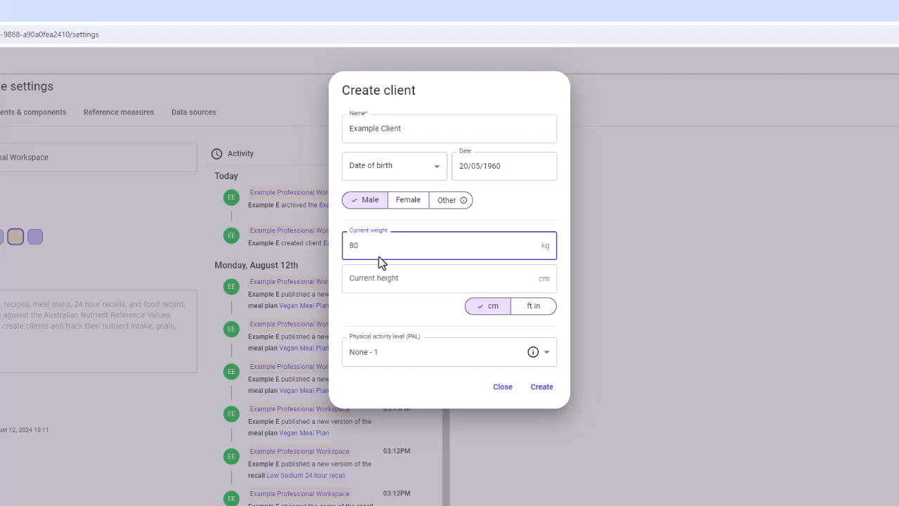
pyautogui.click(484, 307)
pyautogui.click(535, 307)
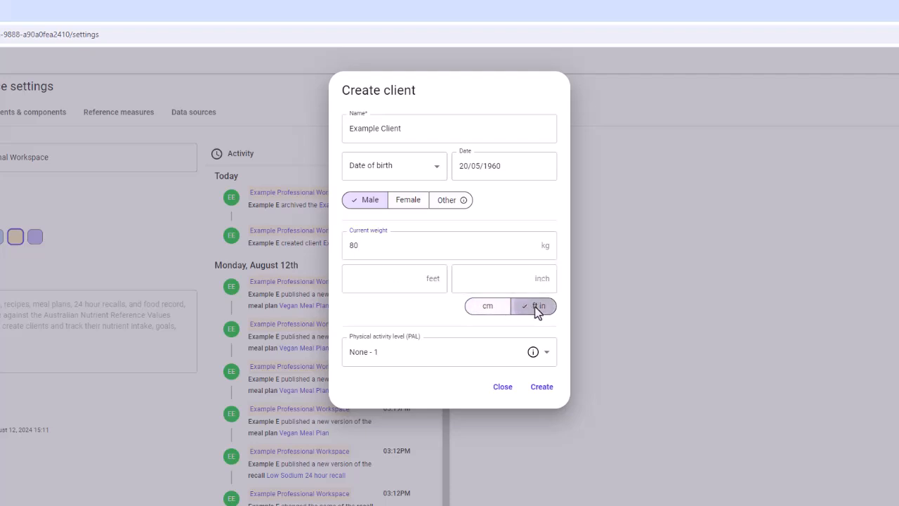
pyautogui.click(483, 307)
pyautogui.click(393, 284)
pyautogui.write('185')
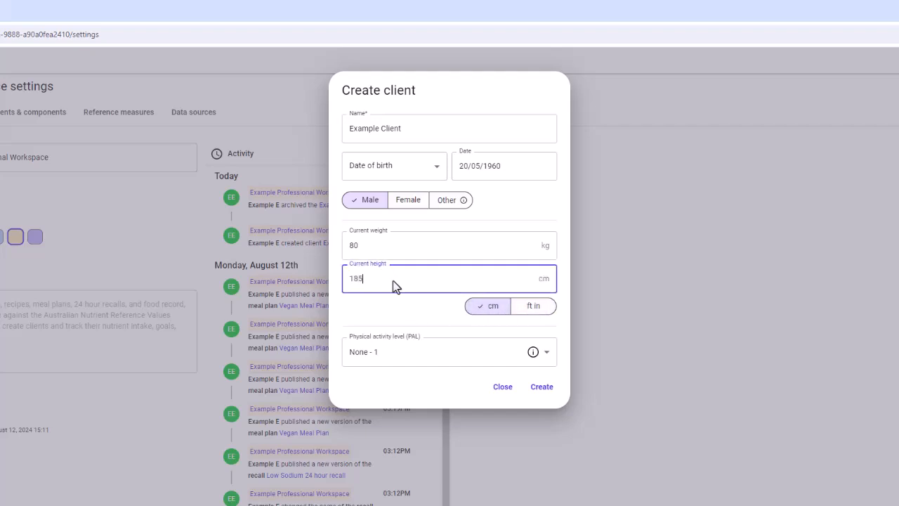
pyautogui.click(406, 312)
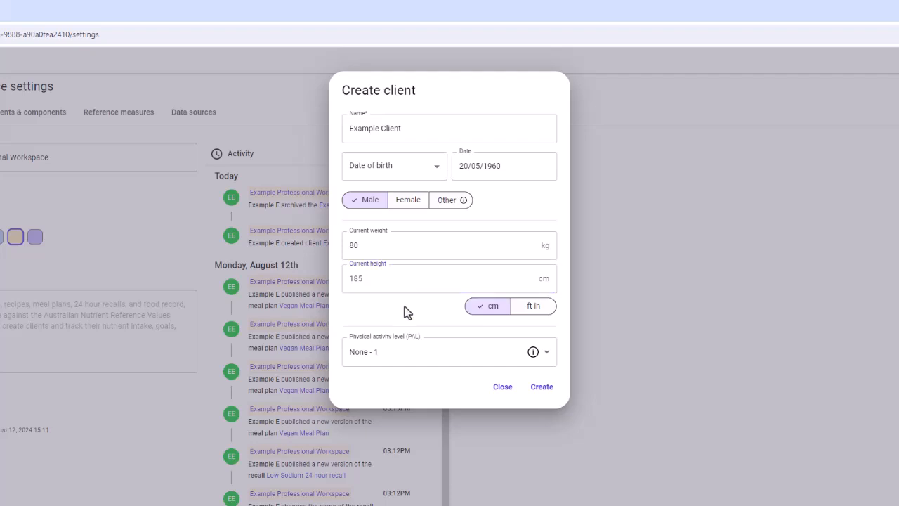
pyautogui.click(415, 357)
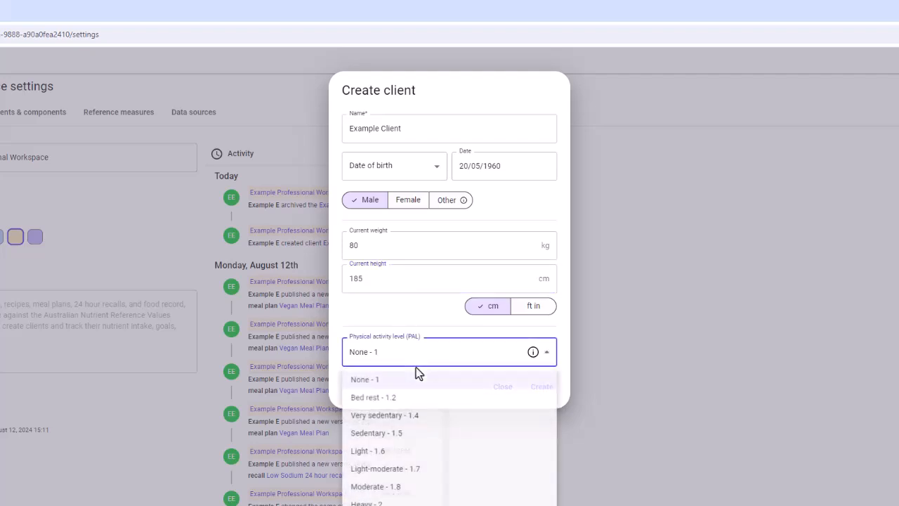
pyautogui.click(407, 452)
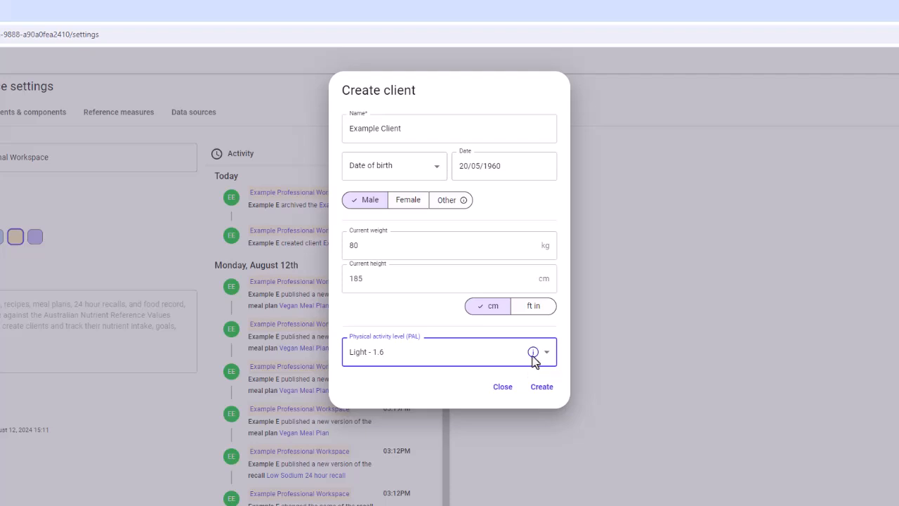
# Step: Read the Physical Activity Levels support article, including the activity level table and hourly breakdown, and close it
pyautogui.moveTo(534, 353)
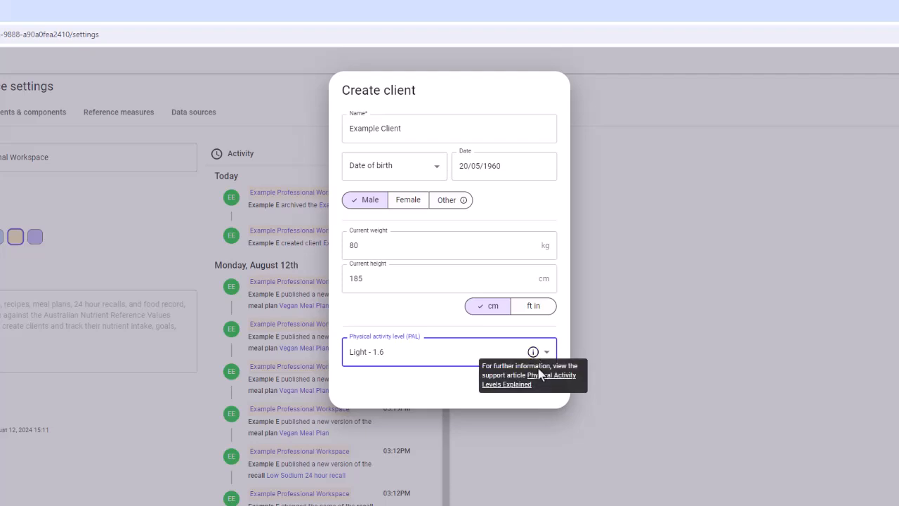
pyautogui.click(542, 377)
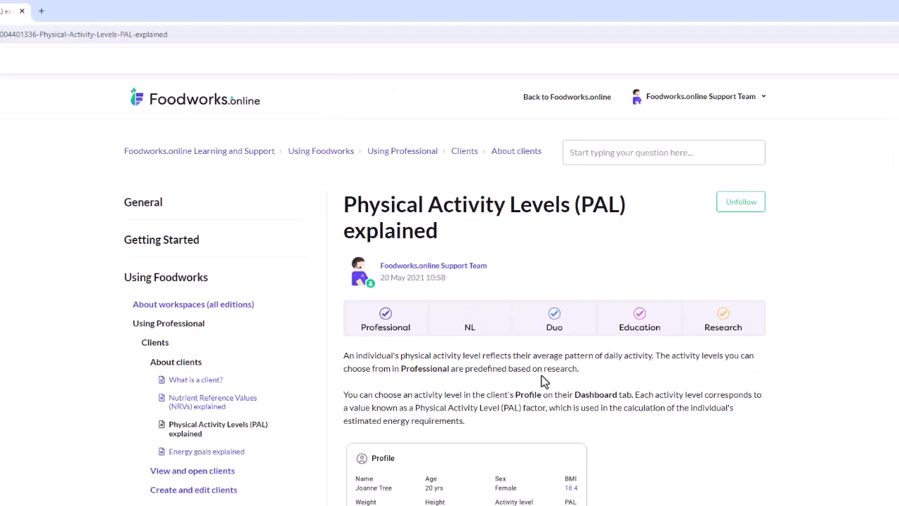
pyautogui.scroll(-3, 542, 379)
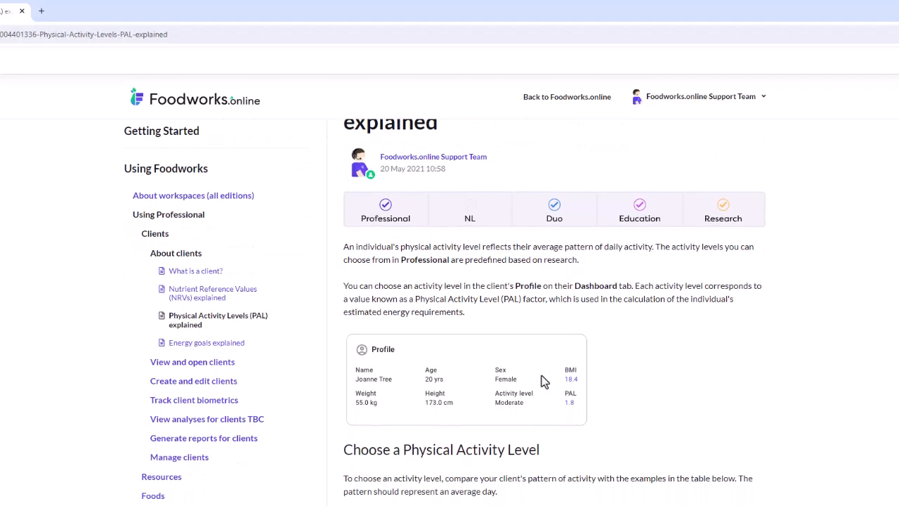
pyautogui.scroll(-6, 542, 381)
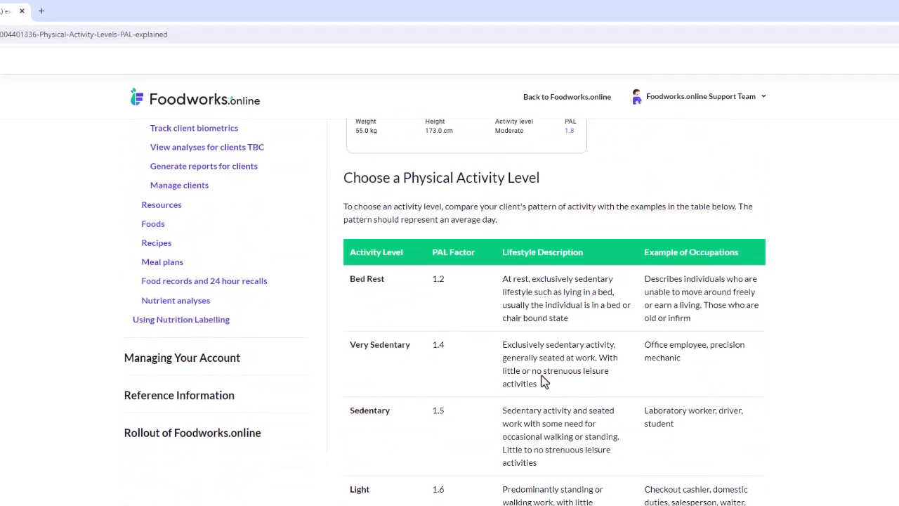
pyautogui.scroll(-8, 542, 381)
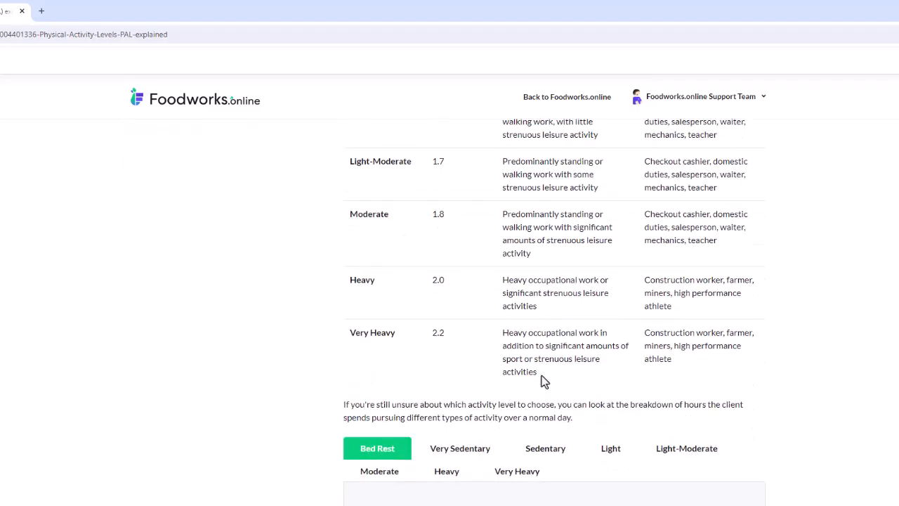
pyautogui.scroll(-3, 542, 381)
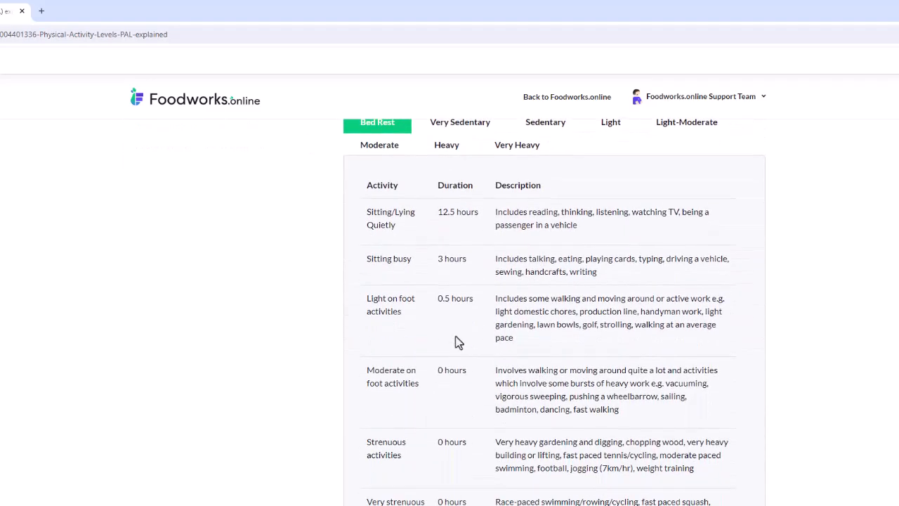
pyautogui.click(22, 11)
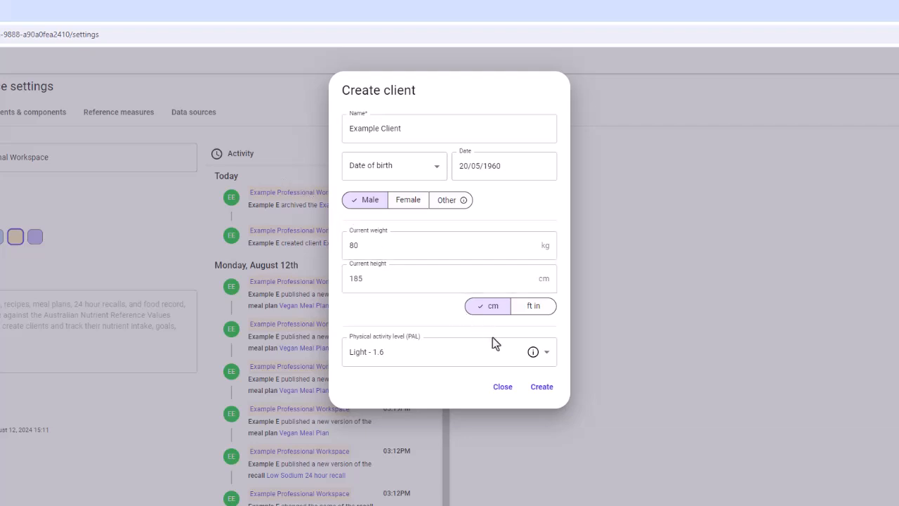
# Step: Create the client with the entered details
pyautogui.click(542, 386)
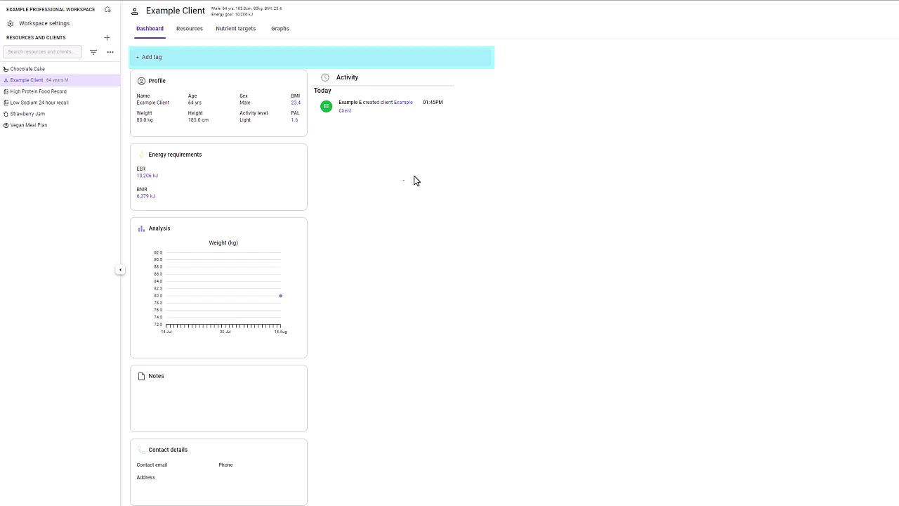
# Step: Create a purple tag named Clinic 1 and apply it to the client
pyautogui.click(147, 59)
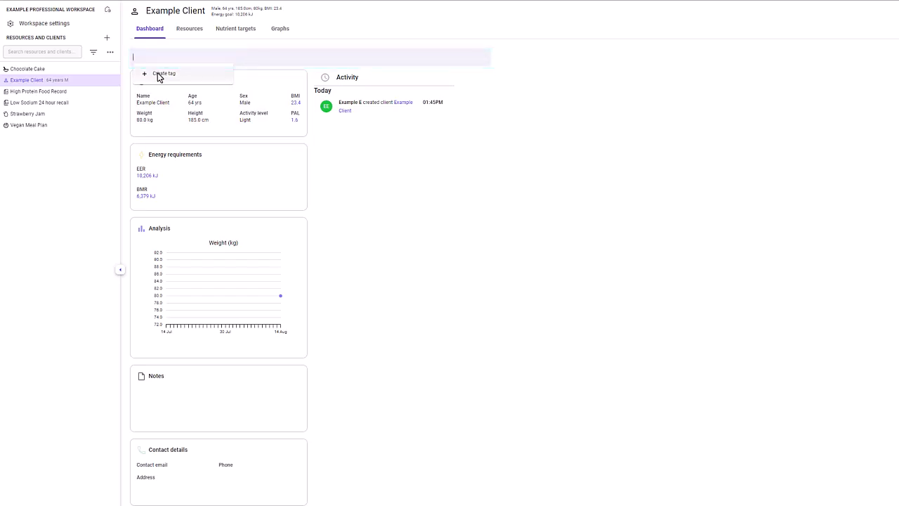
pyautogui.click(160, 75)
pyautogui.click(450, 70)
pyautogui.write('Cl')
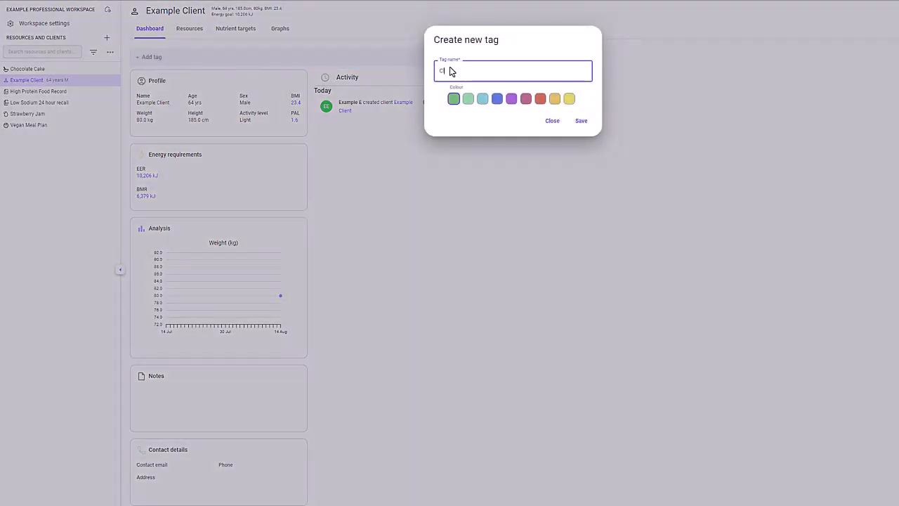
pyautogui.write('inic 1')
pyautogui.click(511, 98)
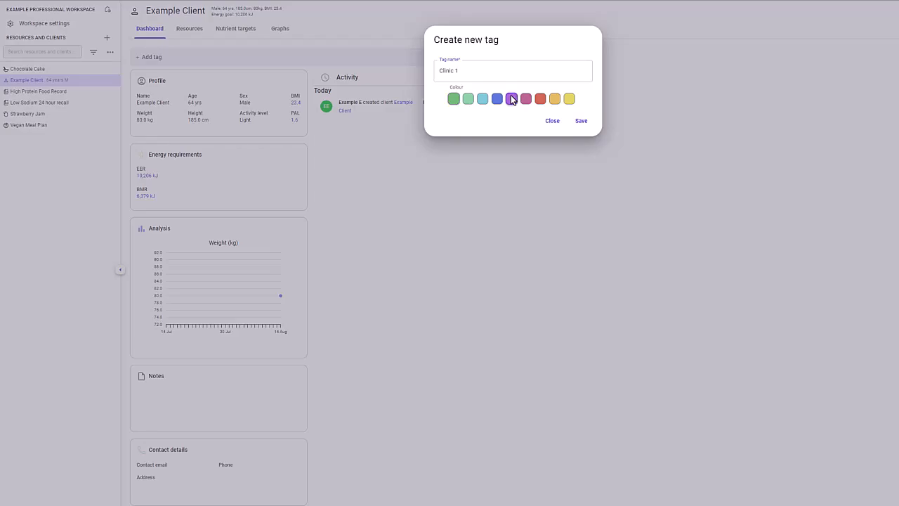
pyautogui.click(581, 123)
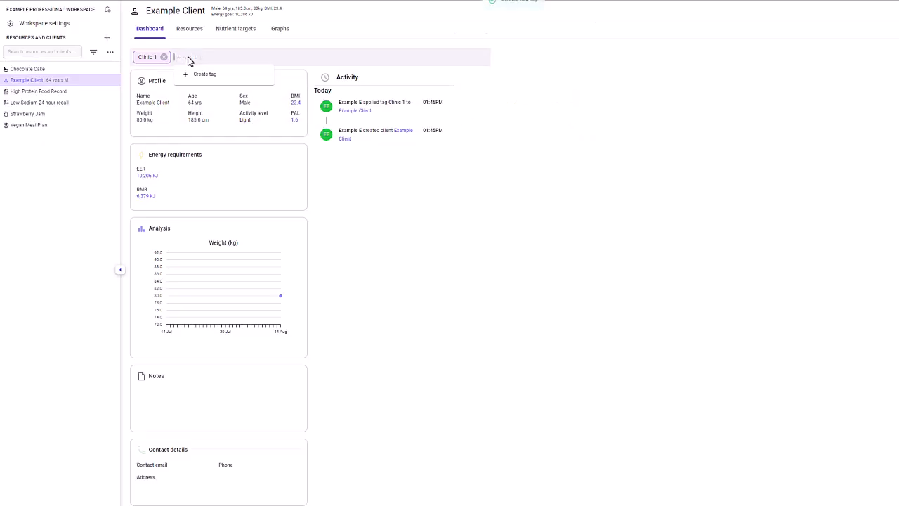
# Step: Create a second tag named Vegan in the default green and apply it to the client
pyautogui.click(206, 73)
pyautogui.write('Vegan')
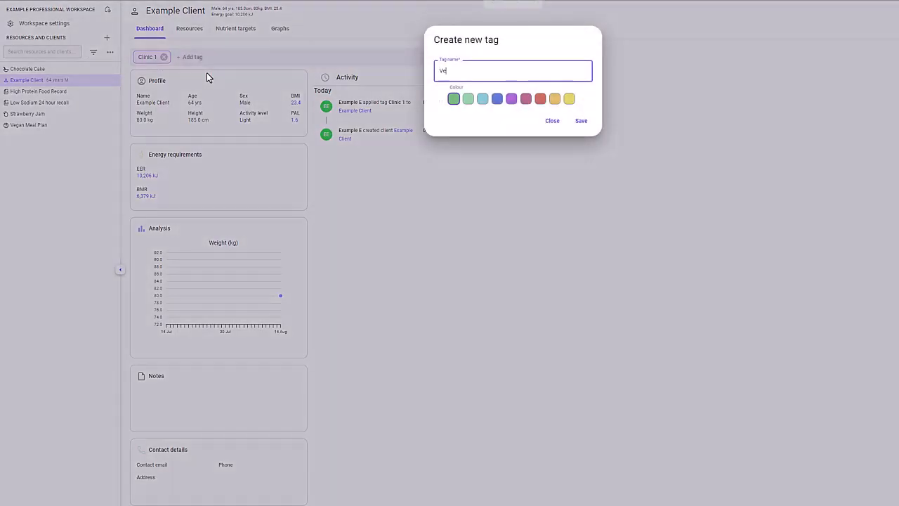
pyautogui.click(573, 127)
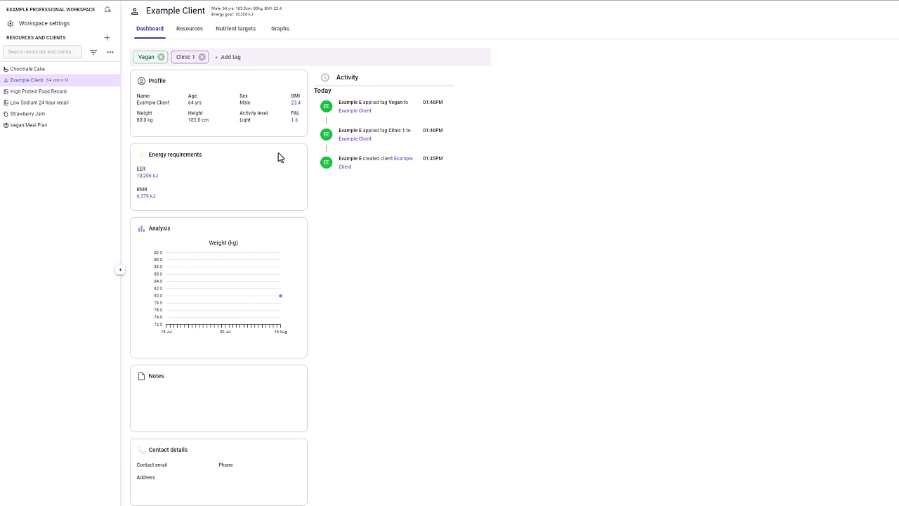
# Step: Show tags beside the entries in the resources and clients list
pyautogui.click(110, 52)
pyautogui.click(114, 72)
pyautogui.click(95, 103)
# Step: Filter the resources and clients list by the Vegan tag
pyautogui.click(93, 53)
pyautogui.scroll(-2, 113, 109)
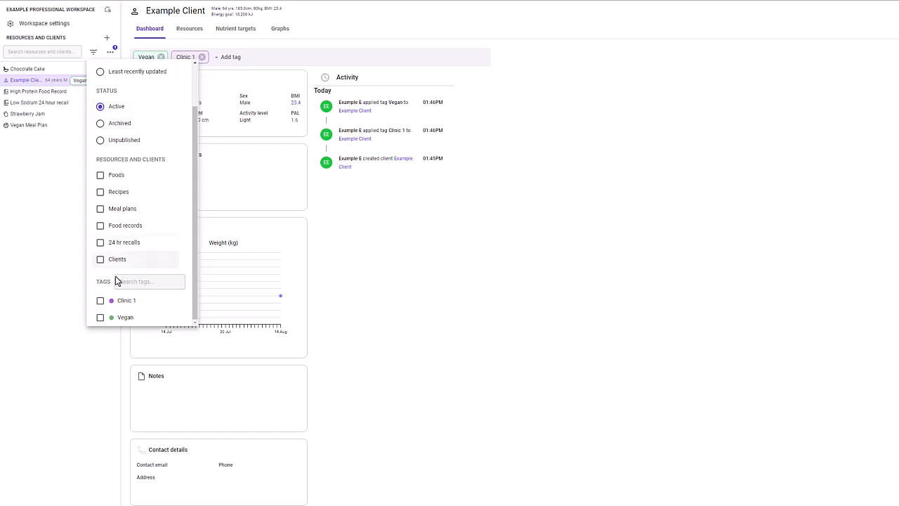
pyautogui.click(100, 317)
pyautogui.click(75, 294)
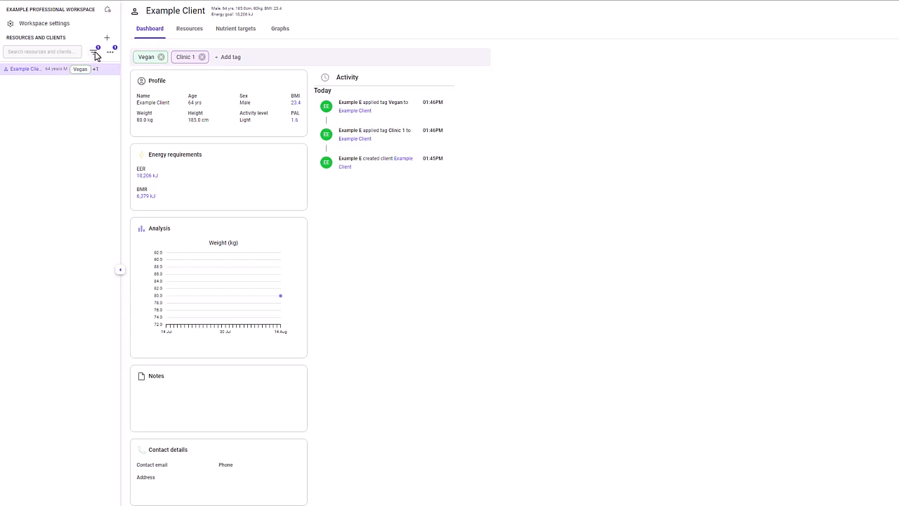
# Step: Remove the Vegan tag filter from the resources and clients list
pyautogui.click(93, 52)
pyautogui.scroll(-2, 102, 313)
pyautogui.click(100, 316)
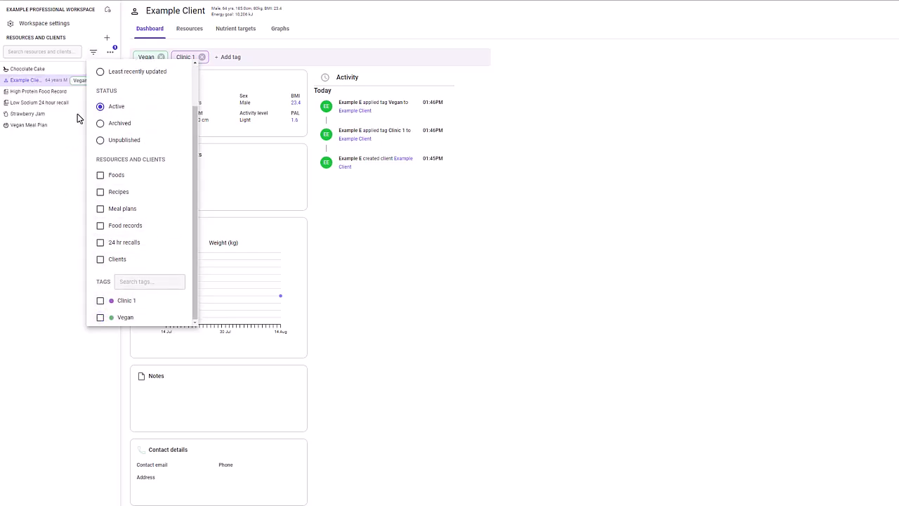
pyautogui.click(78, 117)
# Step: Hide the tags in the resources and clients list
pyautogui.click(113, 54)
pyautogui.click(115, 72)
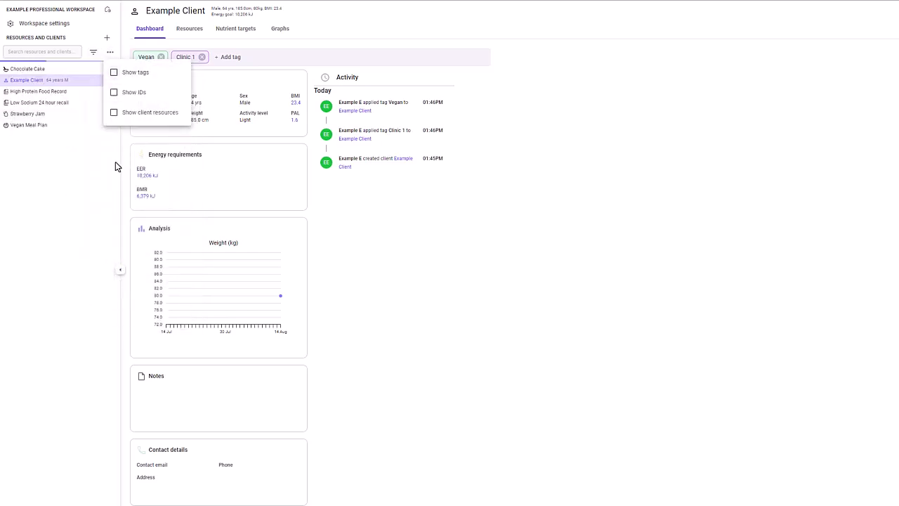
pyautogui.click(116, 166)
# Step: Create a new meal plan named "Client meal plan" within Example Client's resources
pyautogui.click(190, 28)
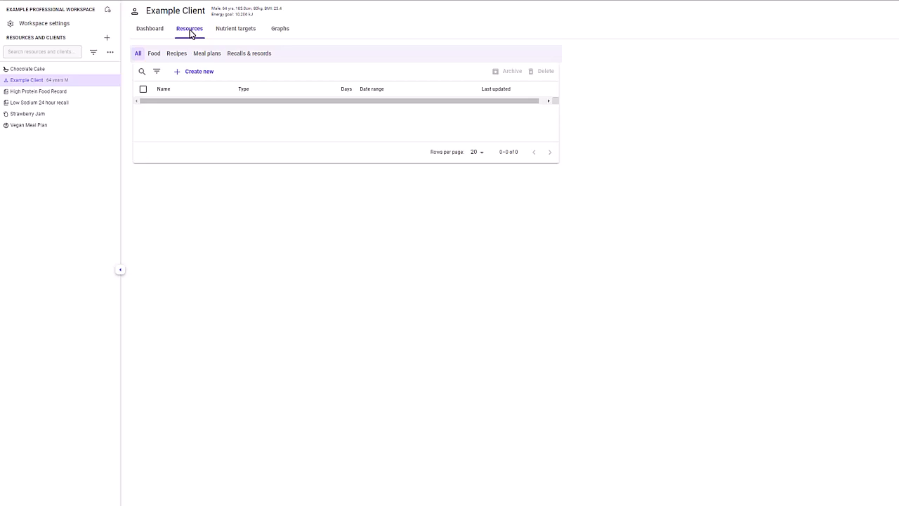
pyautogui.click(182, 74)
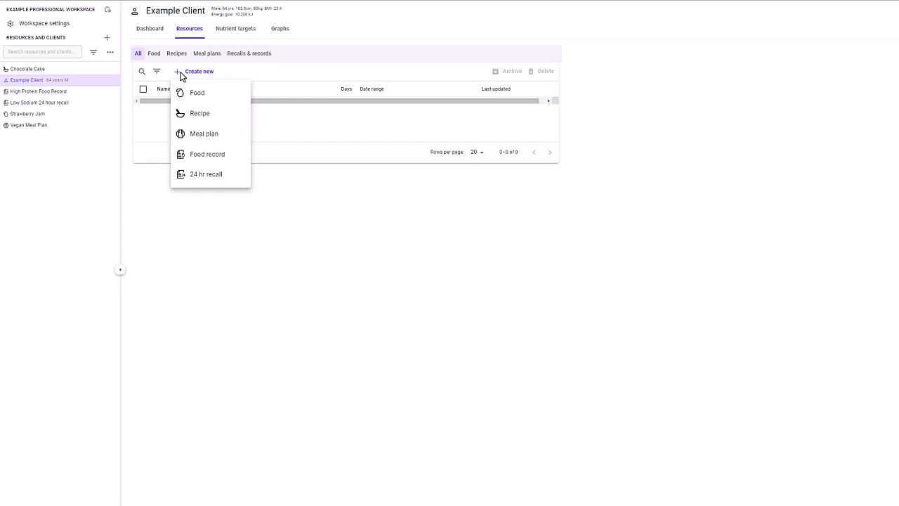
pyautogui.click(196, 135)
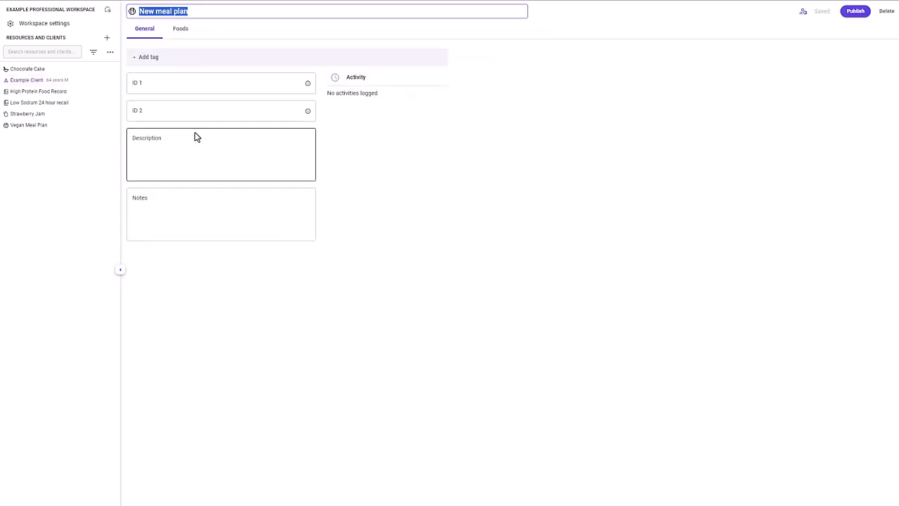
pyautogui.write('Client meal plan')
pyautogui.press('Return')
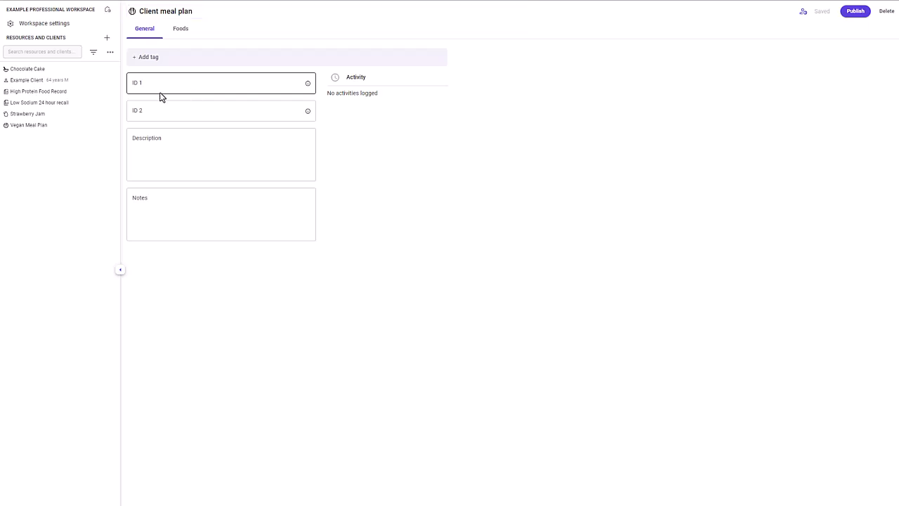
# Step: Return to Example Client and view only the meal plans among the client's resources
pyautogui.click(49, 78)
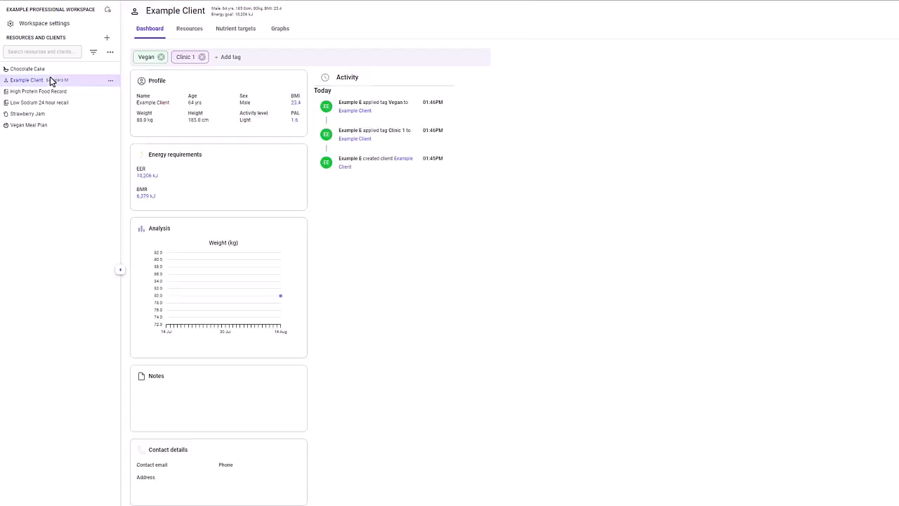
pyautogui.click(188, 32)
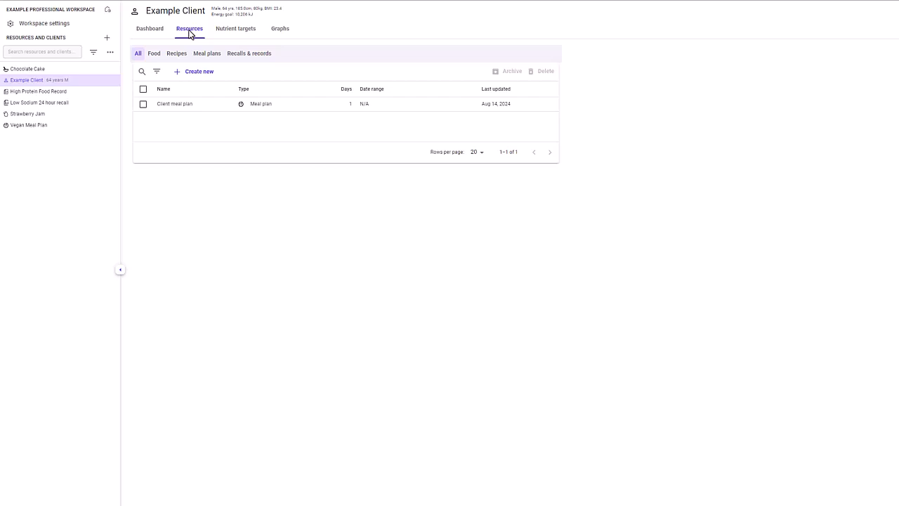
pyautogui.click(206, 55)
# Step: Show client resources in the resources and clients list
pyautogui.click(110, 53)
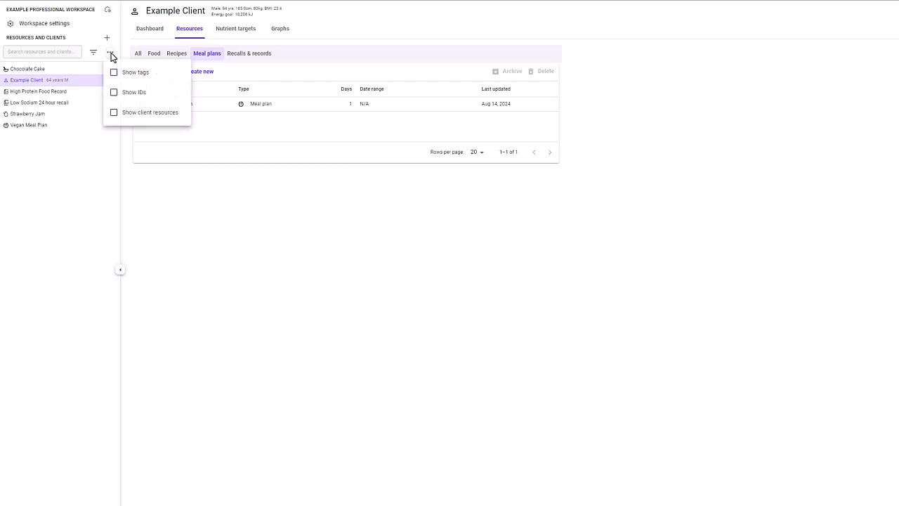
pyautogui.click(114, 113)
pyautogui.click(122, 140)
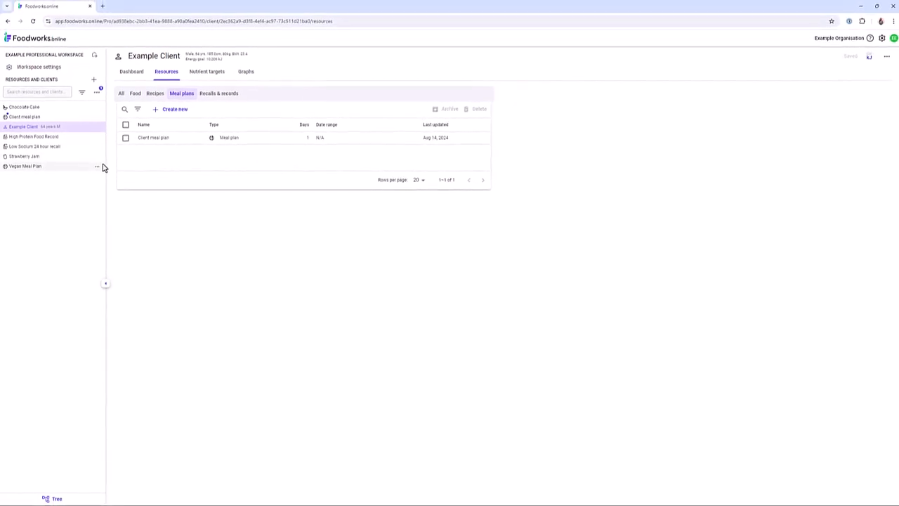
# Step: Copy the Chocolate Cake recipe to Example Client
pyautogui.click(38, 100)
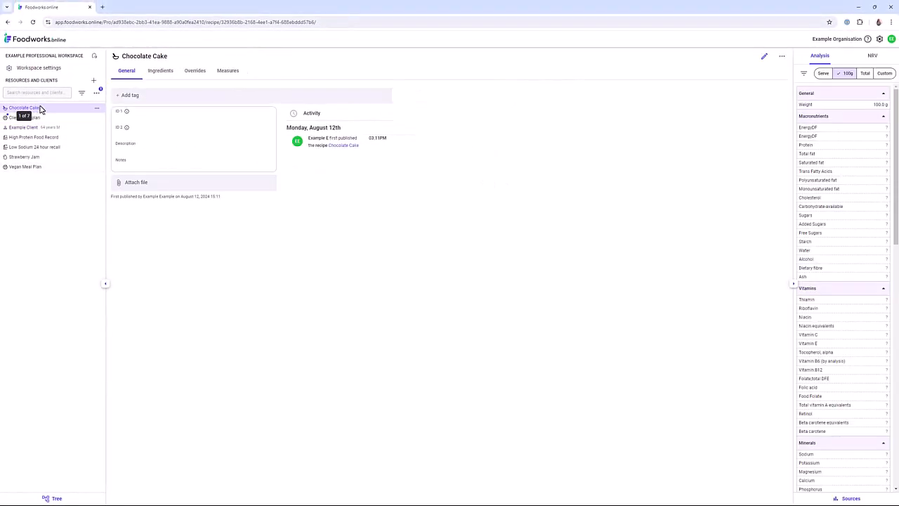
pyautogui.click(783, 57)
pyautogui.click(815, 93)
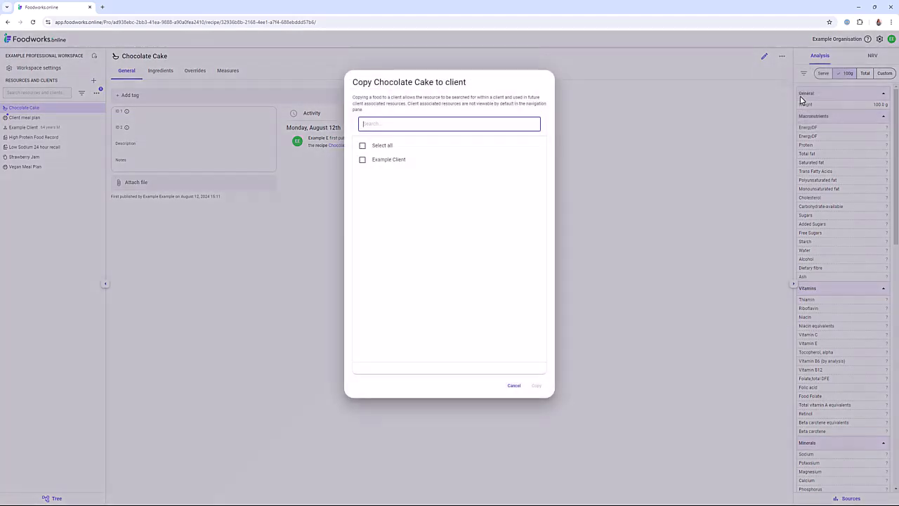
pyautogui.click(363, 160)
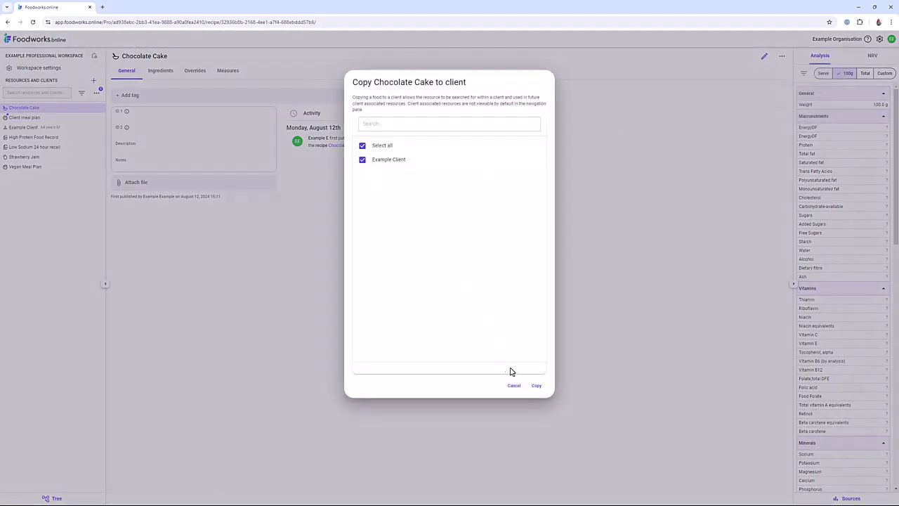
pyautogui.click(535, 386)
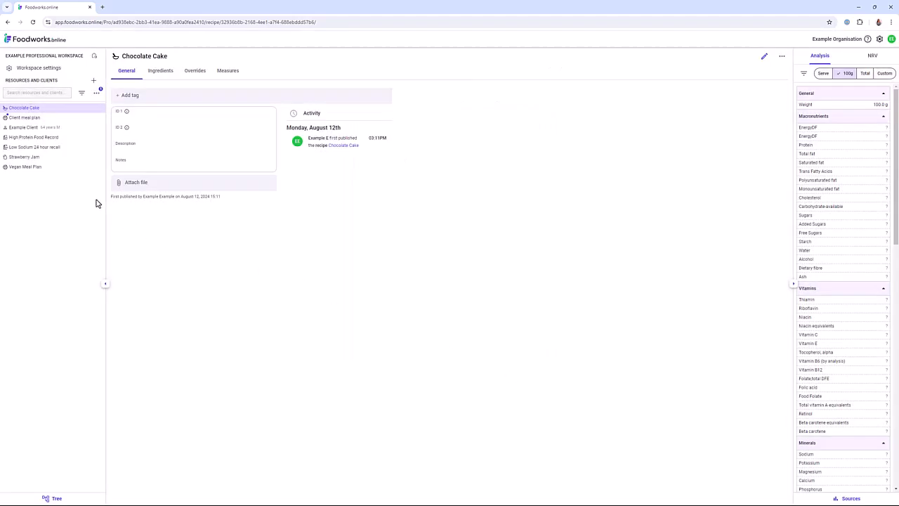
# Step: Copy the Vegan Meal Plan to Example Client
pyautogui.click(35, 167)
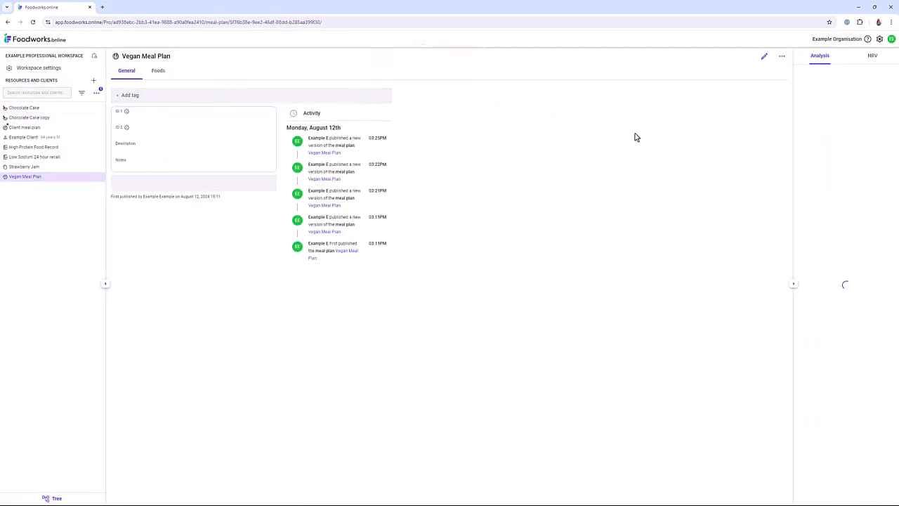
pyautogui.click(781, 56)
pyautogui.click(806, 97)
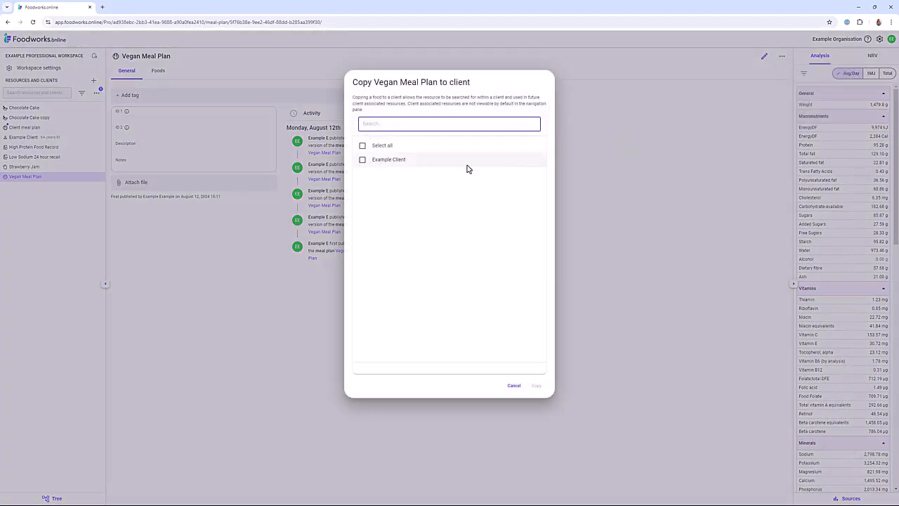
pyautogui.click(363, 160)
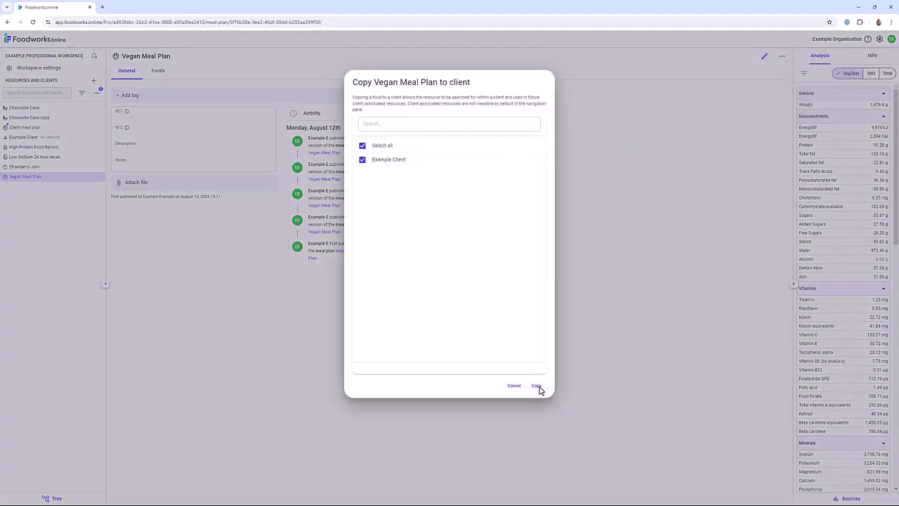
pyautogui.click(537, 386)
# Step: Review Example Client's resources, viewing the recipes and the meal plans separately
pyautogui.click(35, 138)
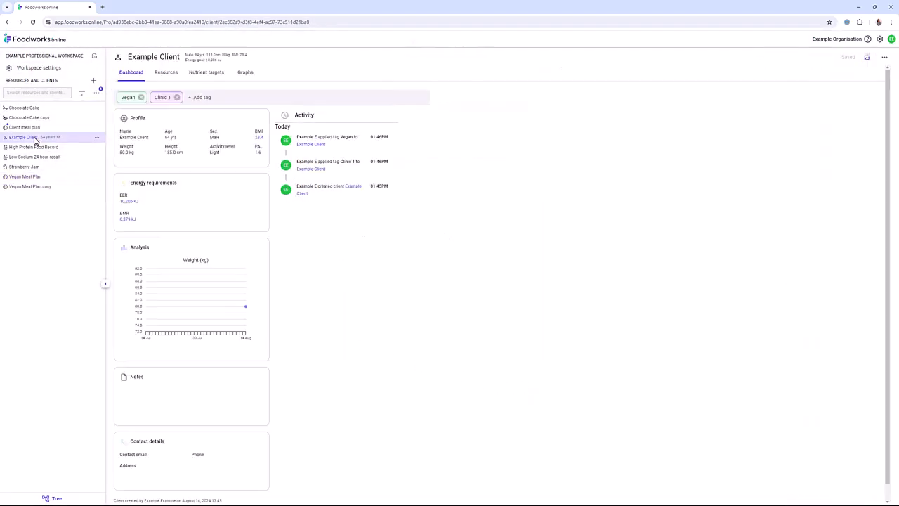
pyautogui.click(165, 73)
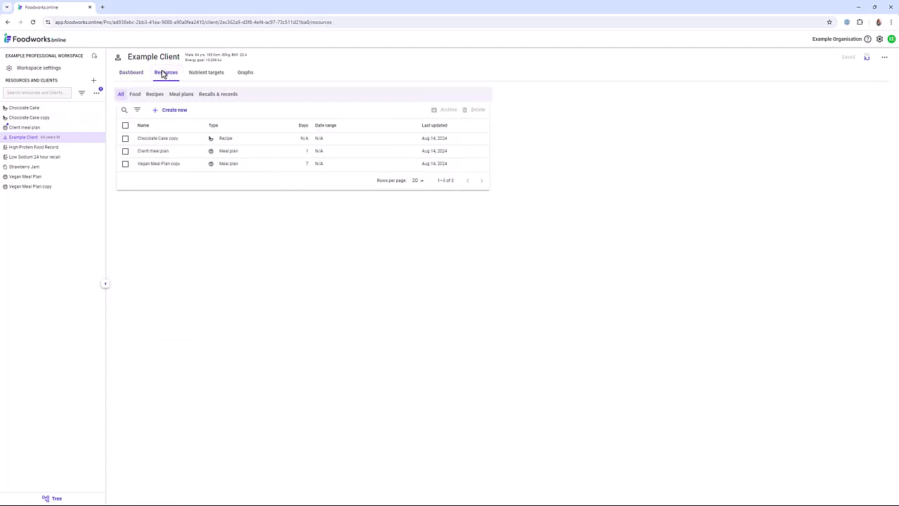
pyautogui.click(156, 94)
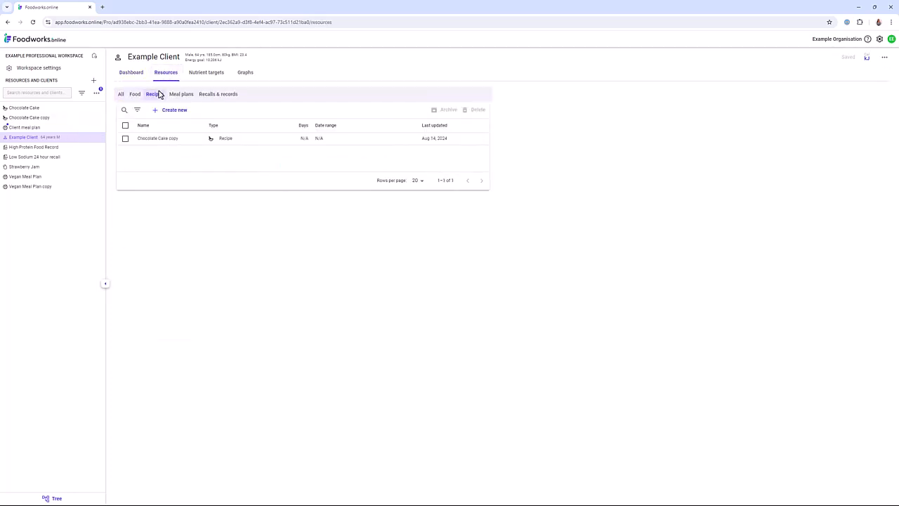
pyautogui.click(180, 94)
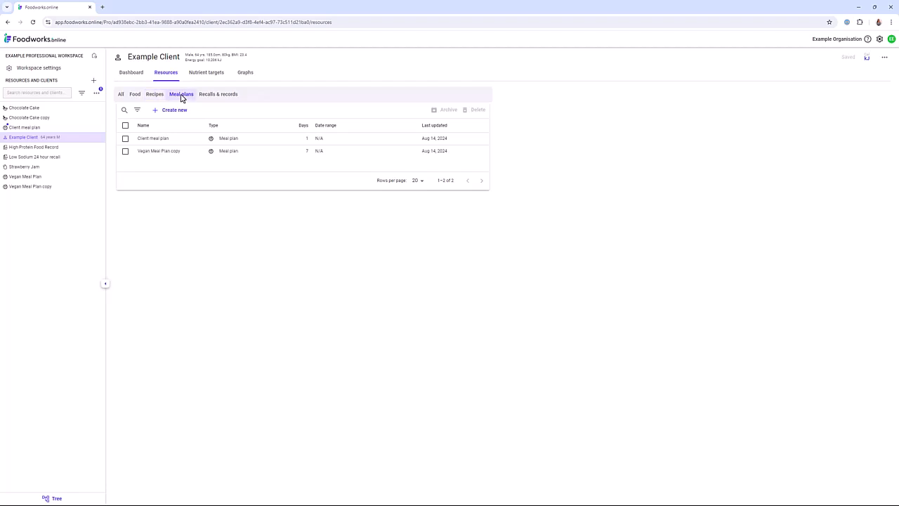
# Step: Review Example Client's nutrient targets for vitamins and minerals, and read the help on reference values and cell editing
pyautogui.click(206, 73)
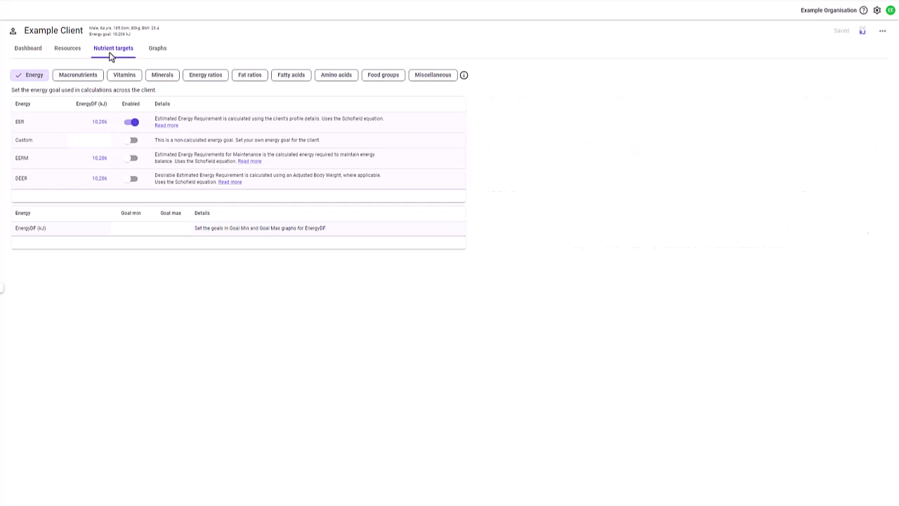
pyautogui.click(129, 77)
pyautogui.click(156, 78)
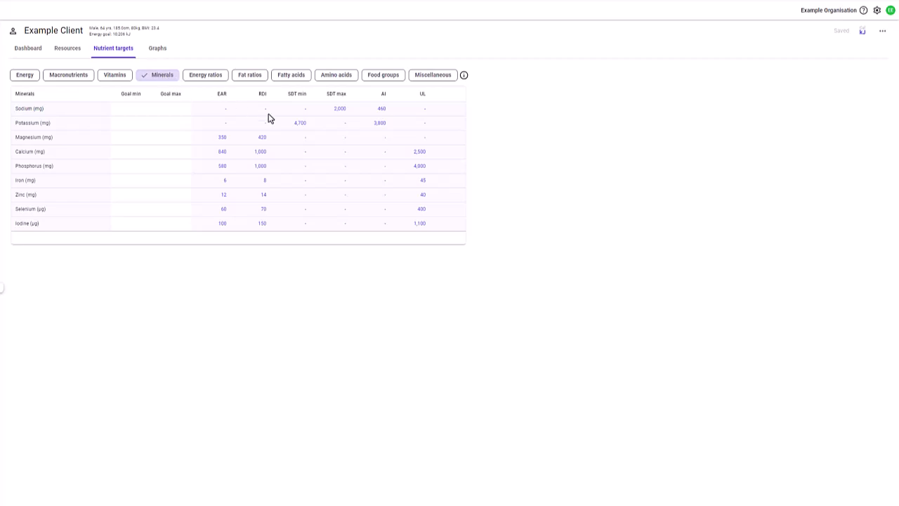
pyautogui.moveTo(464, 77)
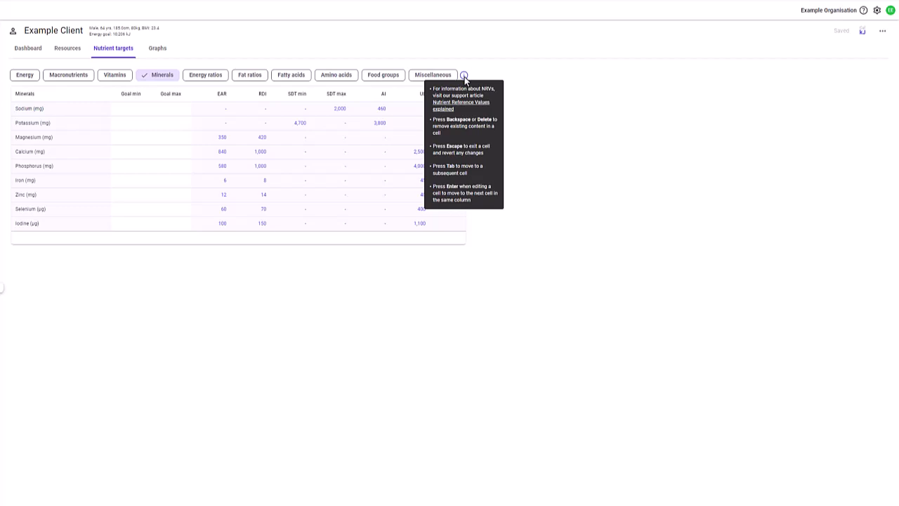
# Step: Enable a custom energy goal equivalent to 2,271 Cal for the client and switch the energy units from kJ to Cal
pyautogui.click(29, 77)
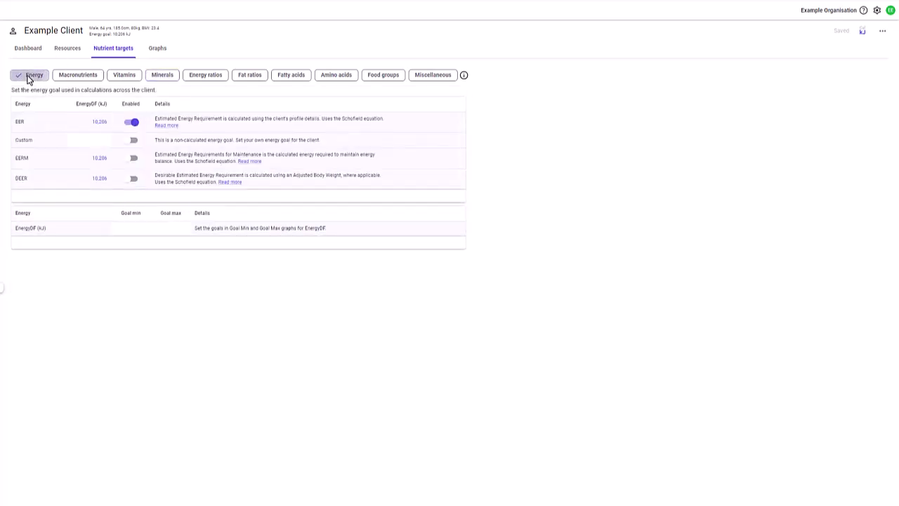
pyautogui.click(130, 143)
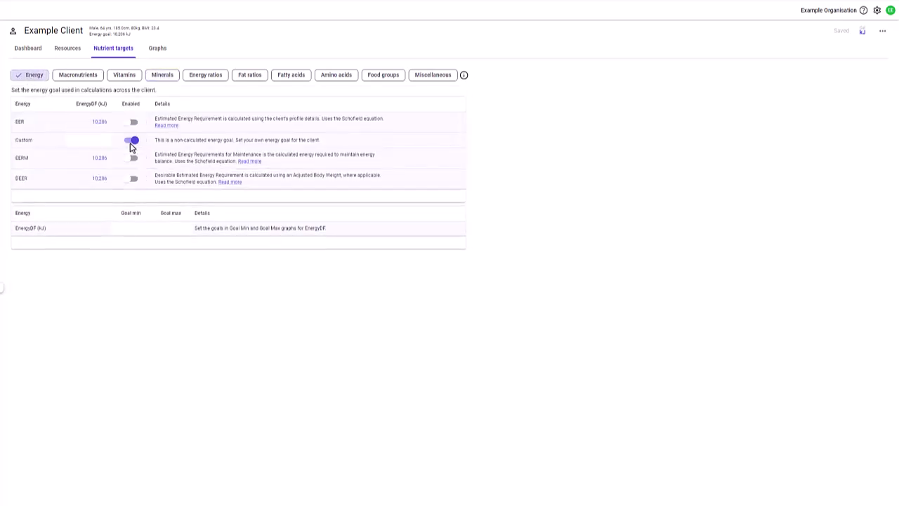
pyautogui.click(96, 147)
pyautogui.write('9,900')
pyautogui.click(139, 285)
pyautogui.click(862, 33)
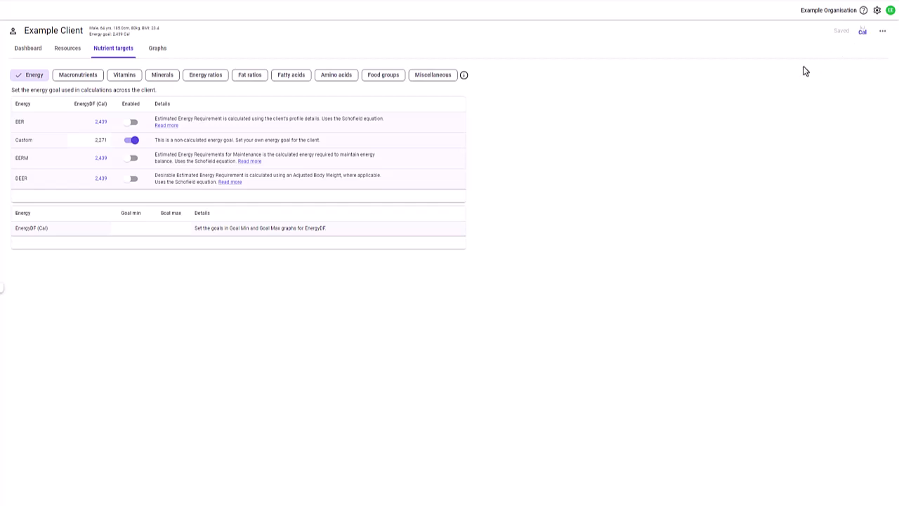
# Step: Set the client's minimum protein goal to 60 g in the macronutrient targets
pyautogui.click(77, 80)
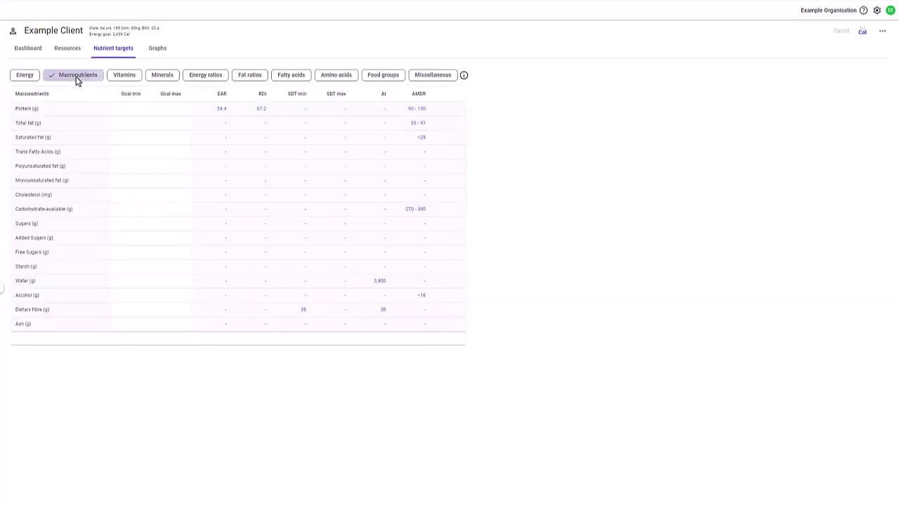
pyautogui.click(133, 110)
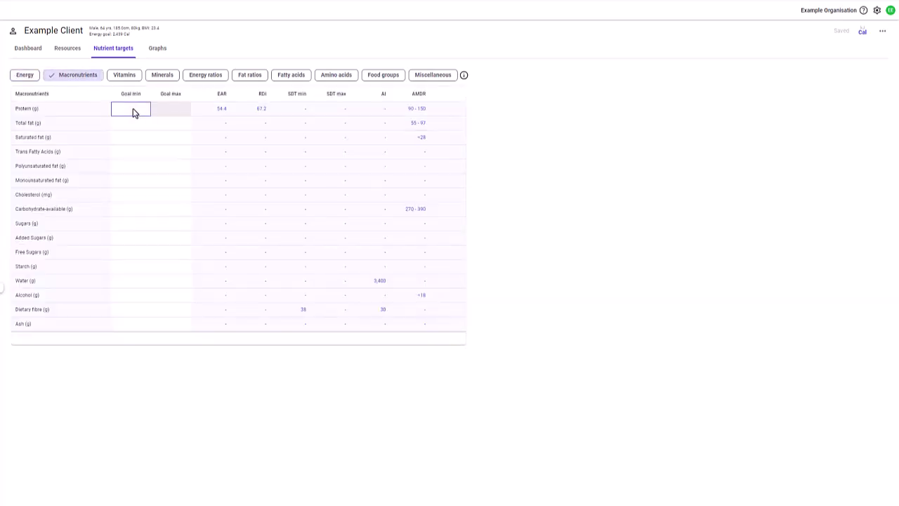
pyautogui.write('60')
pyautogui.click(179, 353)
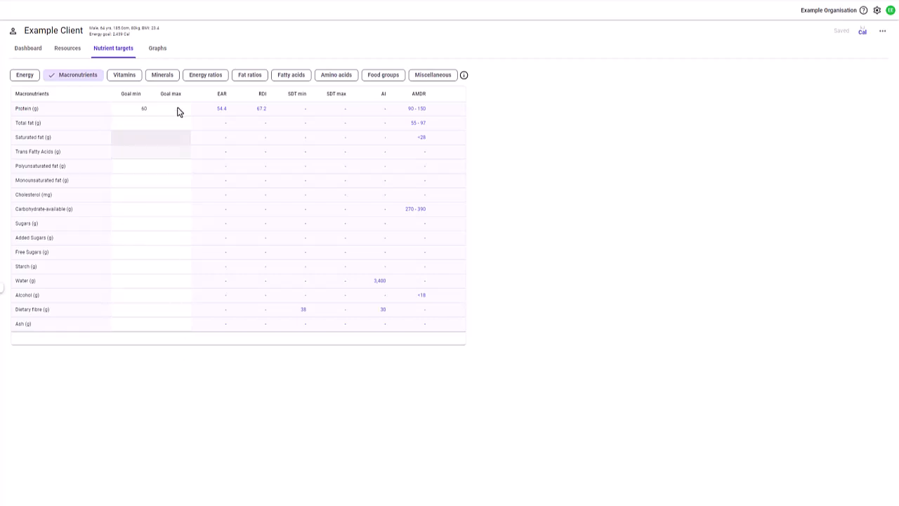
# Step: View the client's overview graphs and check which resources they can be based on
pyautogui.click(158, 49)
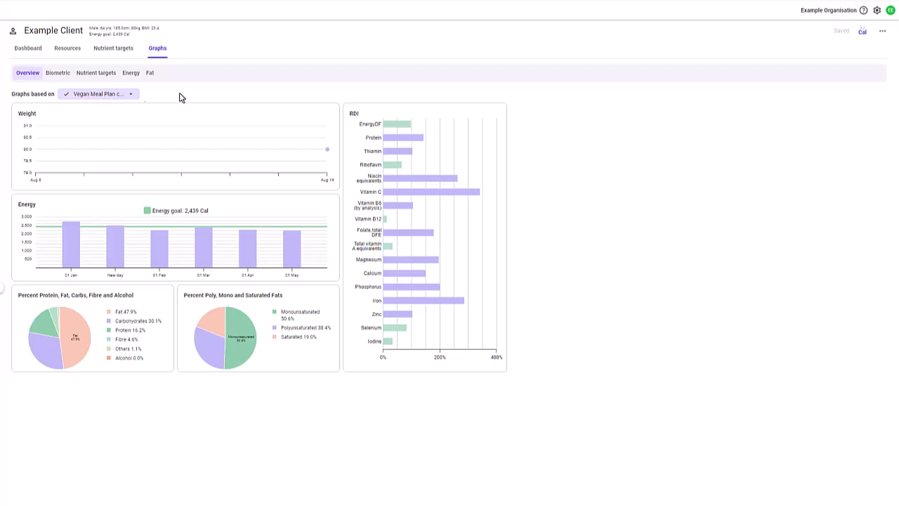
pyautogui.click(131, 94)
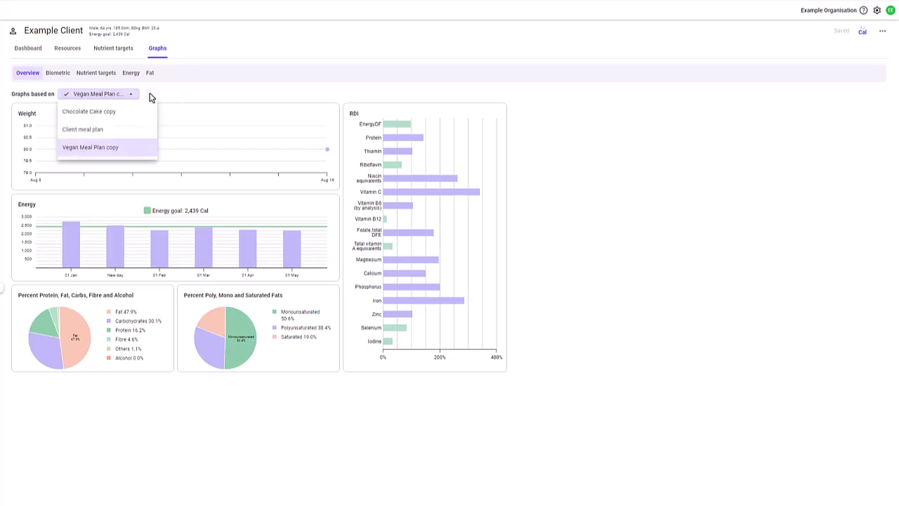
pyautogui.click(150, 97)
# Step: View the client's biometric weight graph and check the biometric and time range options available for it
pyautogui.click(66, 73)
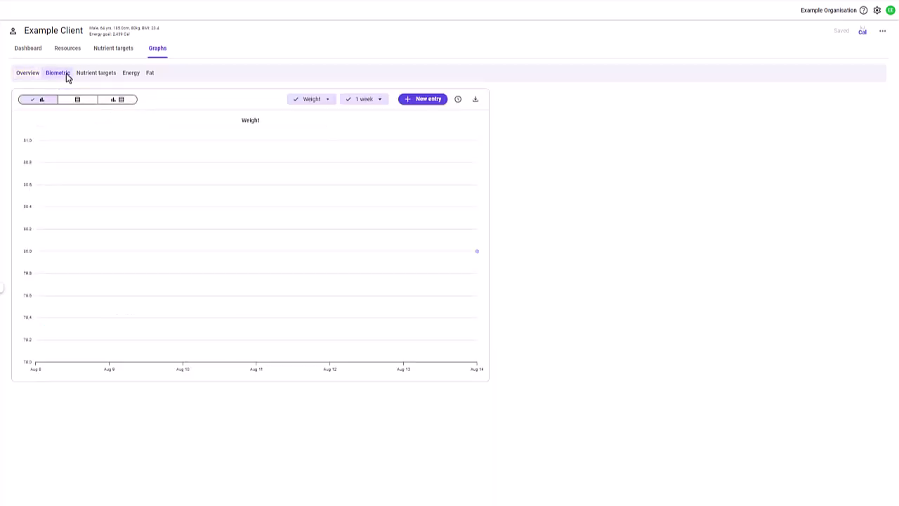
pyautogui.click(327, 100)
pyautogui.click(365, 101)
pyautogui.click(368, 101)
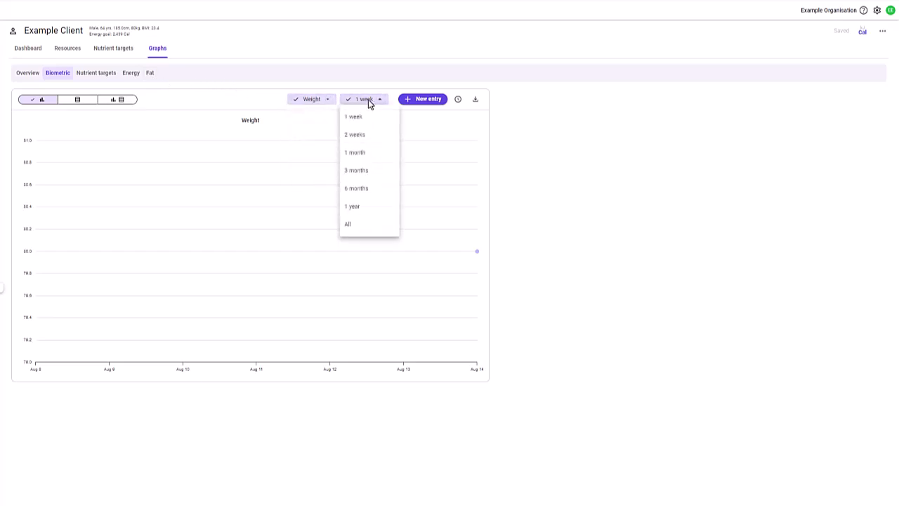
pyautogui.click(370, 103)
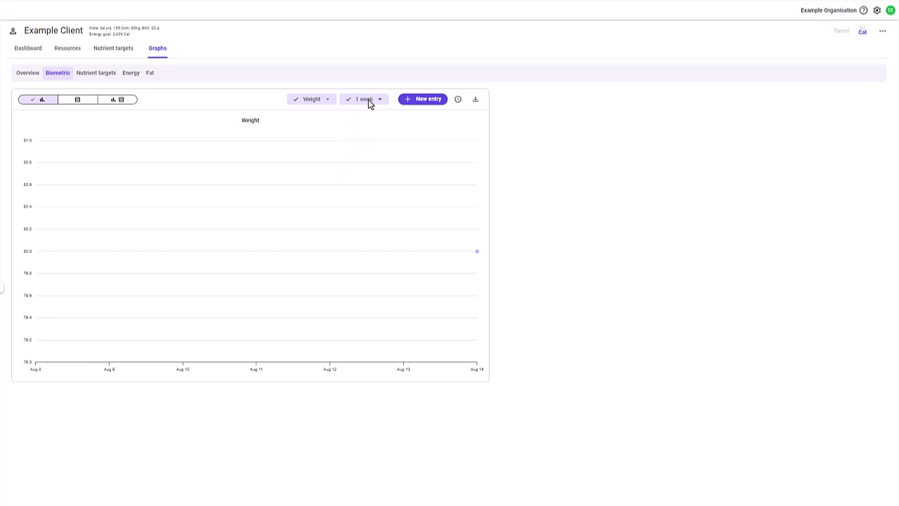
# Step: Add the biochemical biometrics HBA1c, LDL cholesterol and Albumin to the client's tracked biometrics and save the selection
pyautogui.click(326, 102)
pyautogui.click(326, 153)
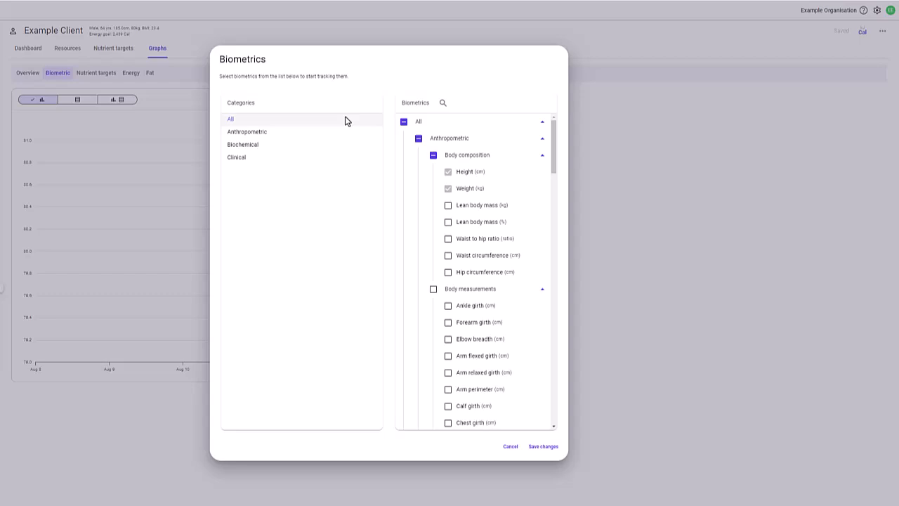
pyautogui.click(316, 147)
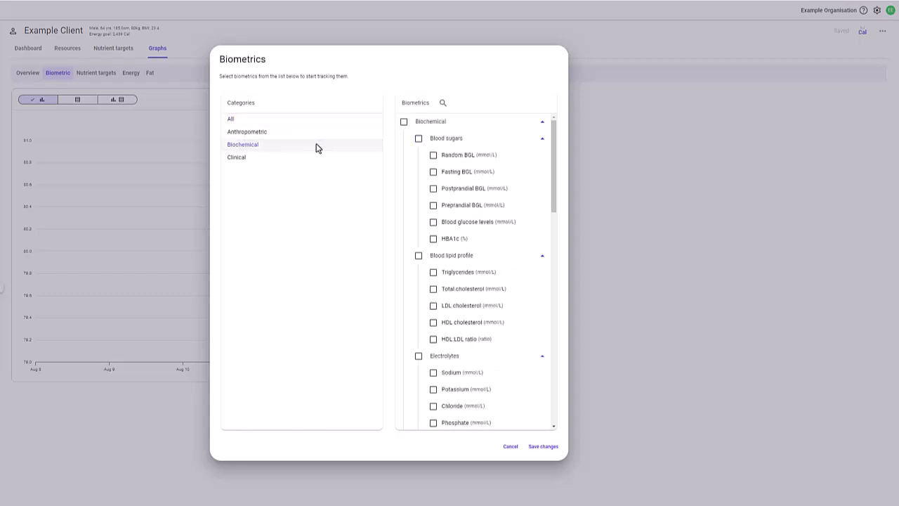
pyautogui.click(433, 238)
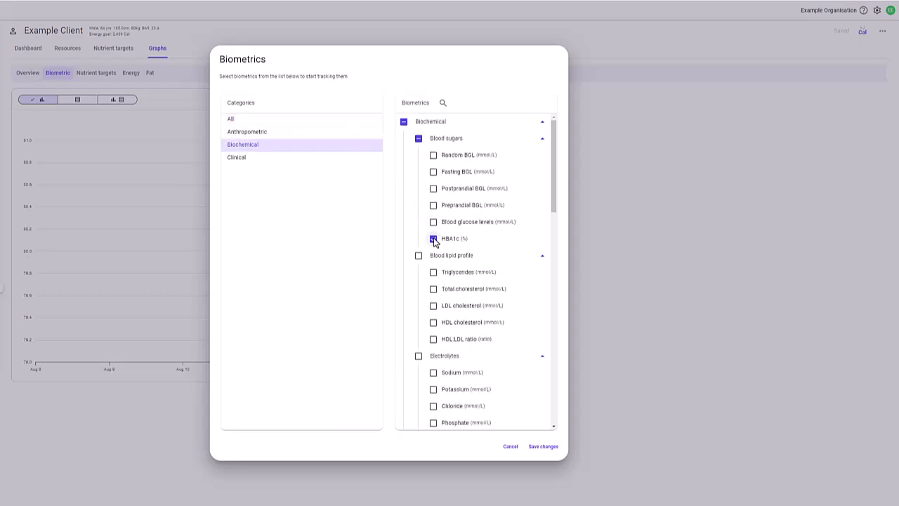
pyautogui.click(433, 305)
pyautogui.scroll(-2, 433, 309)
pyautogui.scroll(-2, 433, 311)
pyautogui.click(433, 323)
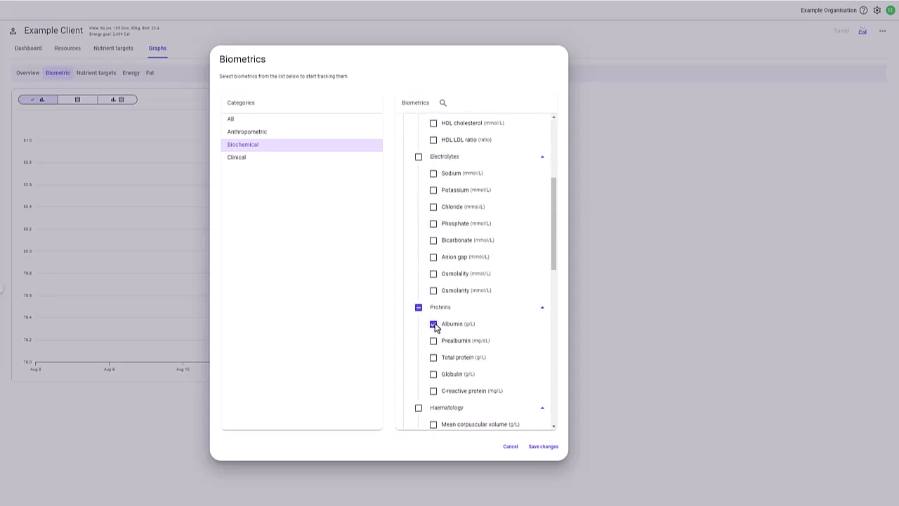
pyautogui.click(538, 447)
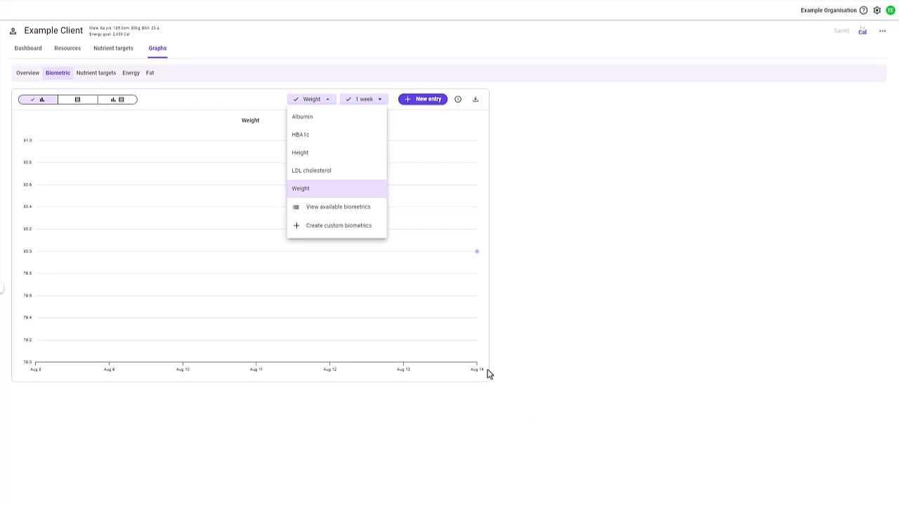
# Step: Record an LDL cholesterol entry of 2.5 mmol/L for the client and show it as a combined graph and table
pyautogui.click(307, 173)
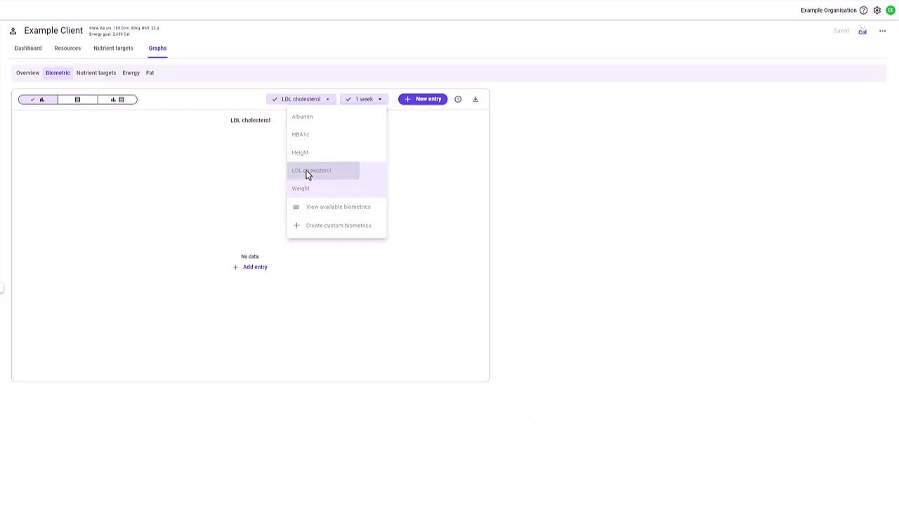
pyautogui.click(419, 102)
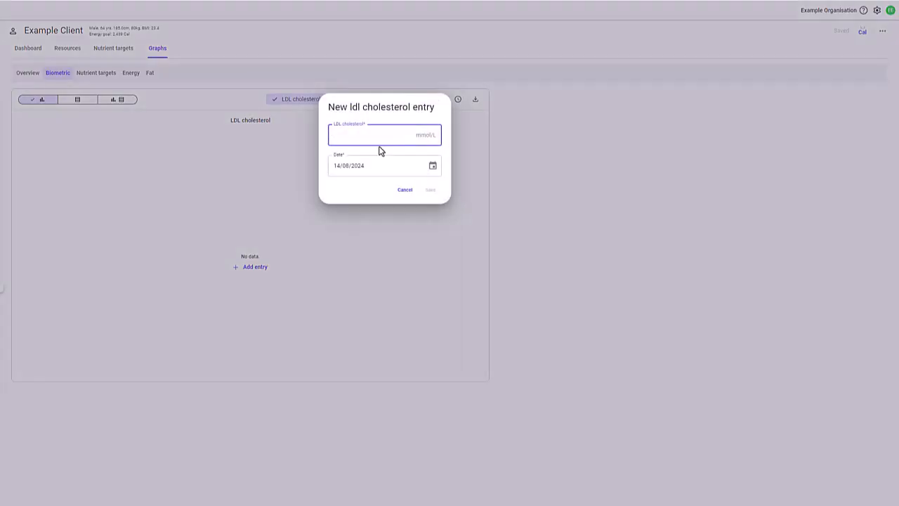
pyautogui.write('2.5')
pyautogui.click(430, 190)
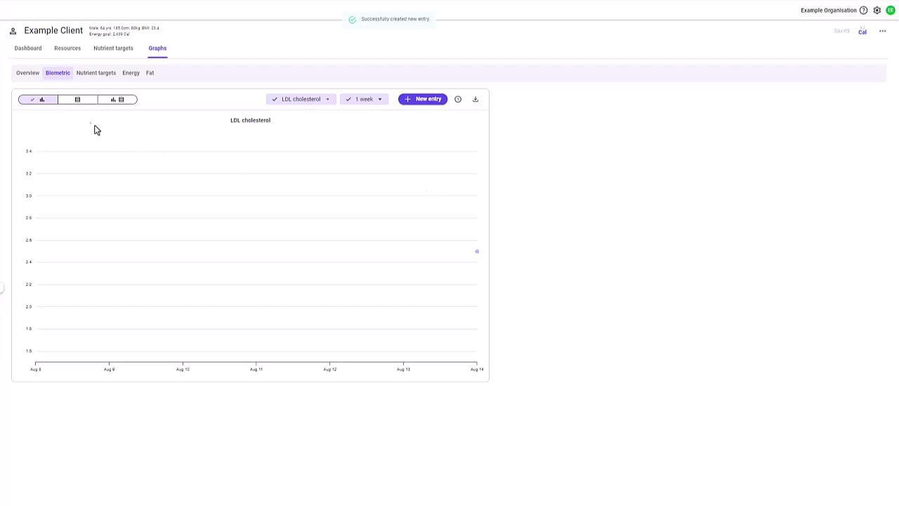
pyautogui.click(79, 103)
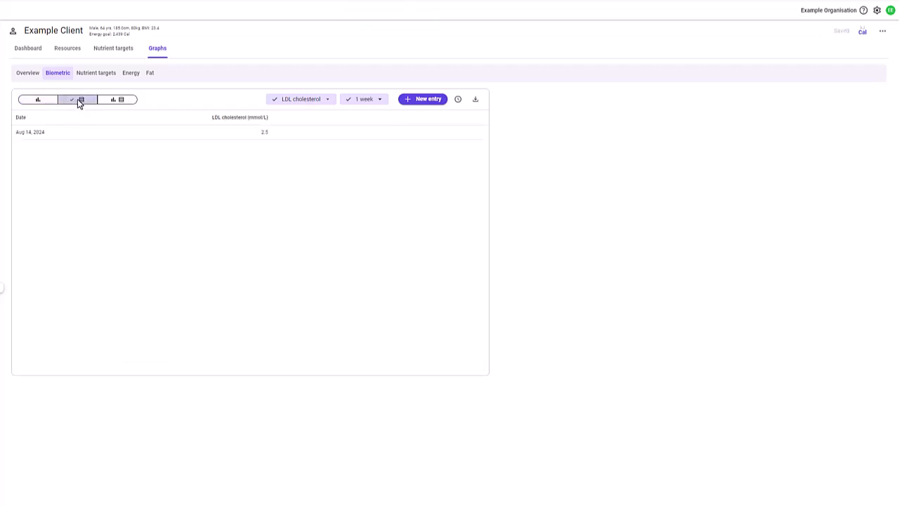
pyautogui.click(116, 101)
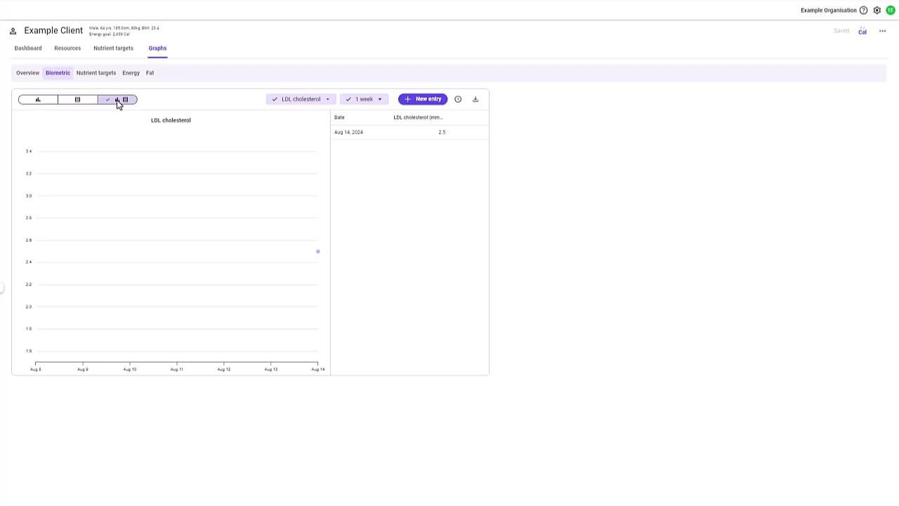
# Step: Create a custom biometric named Example with the unit "unit" and display it in the biometric graph
pyautogui.click(318, 101)
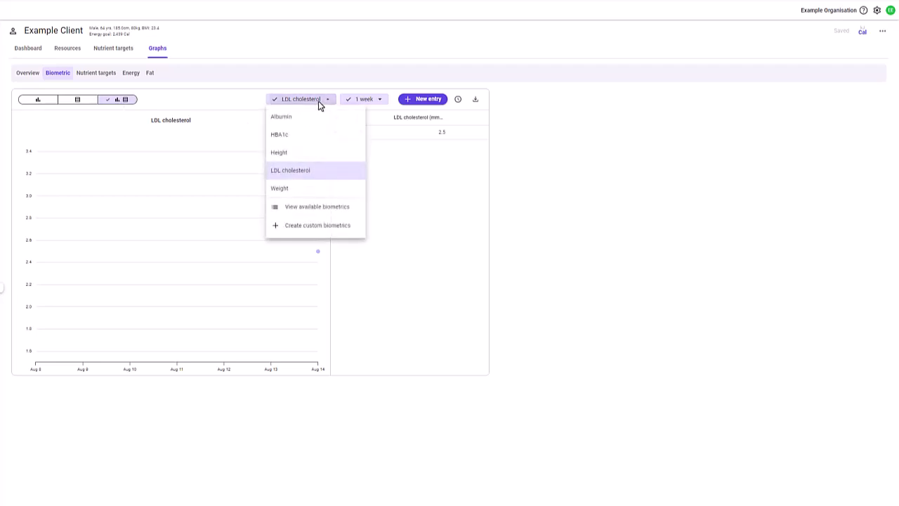
pyautogui.click(317, 226)
pyautogui.write('Example')
pyautogui.click(354, 168)
pyautogui.write('unit')
pyautogui.click(428, 188)
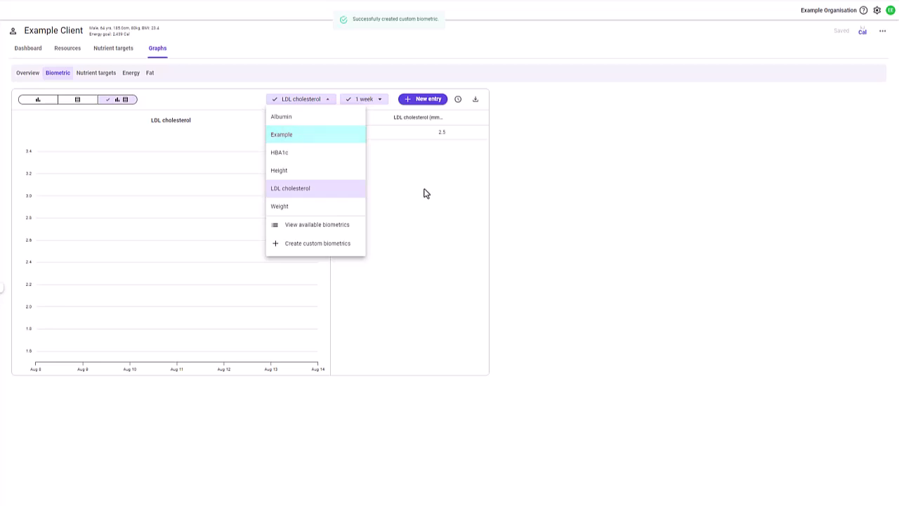
pyautogui.click(287, 136)
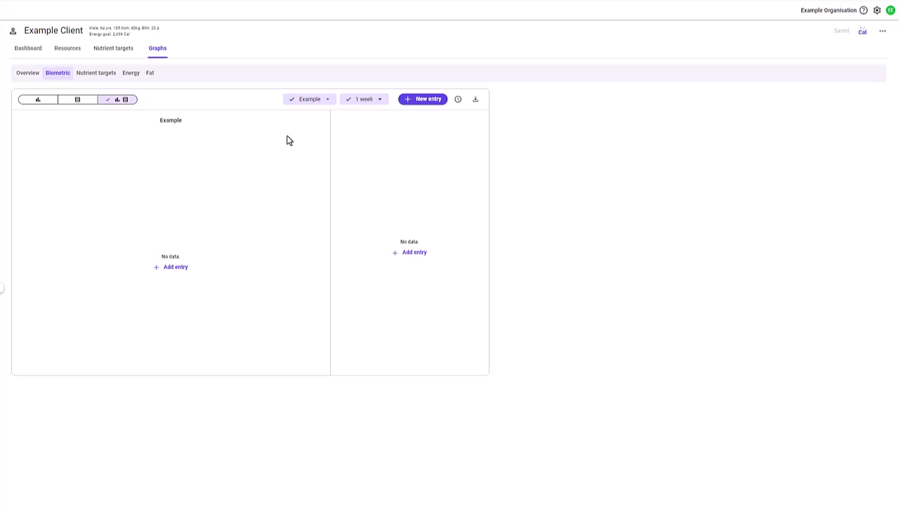
# Step: View the client's nutrient targets graph against the Recommended Dietary Intake (RDI) for Vegan Meal Plan copy
pyautogui.click(102, 75)
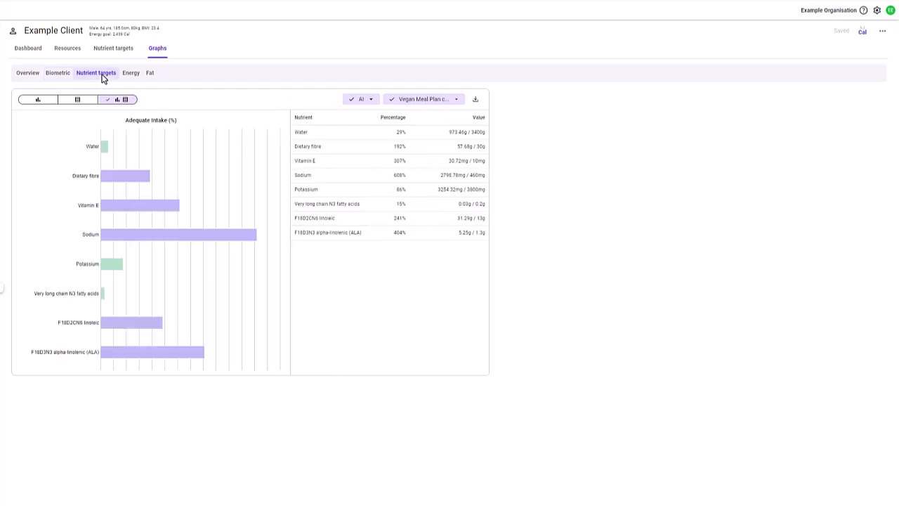
pyautogui.click(365, 101)
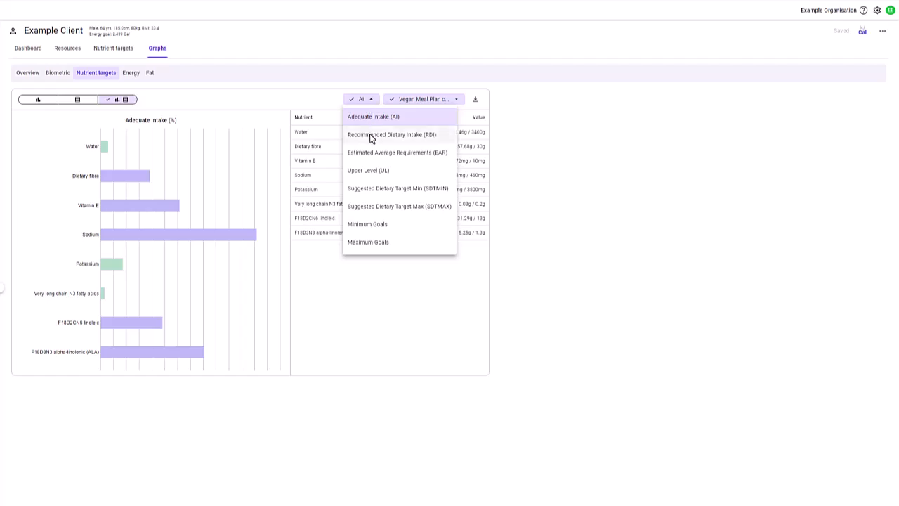
pyautogui.click(370, 135)
pyautogui.click(424, 100)
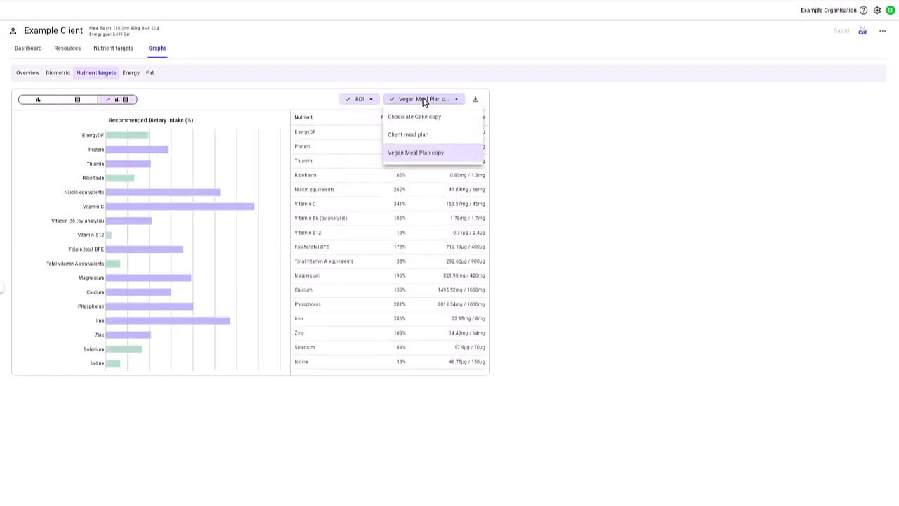
pyautogui.click(425, 152)
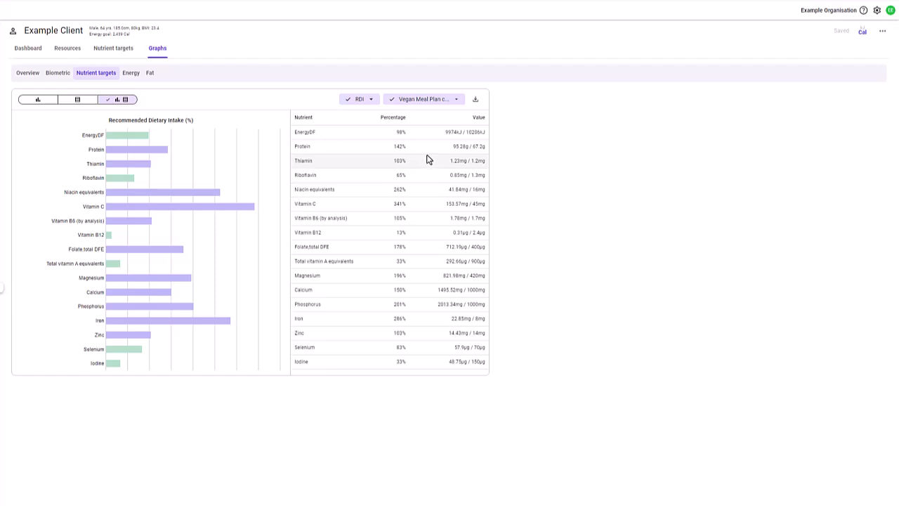
# Step: View the client's energy graph, and export the fat graph with its table as a PNG
pyautogui.click(132, 73)
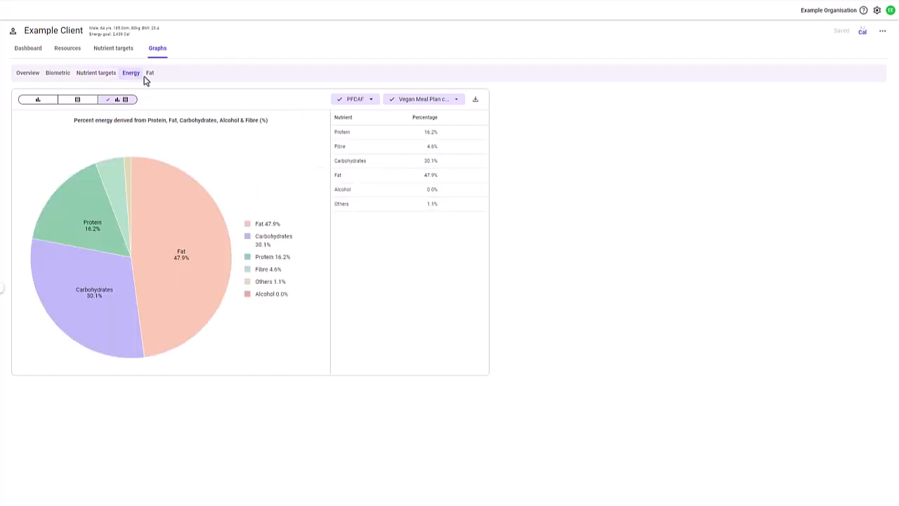
pyautogui.click(150, 73)
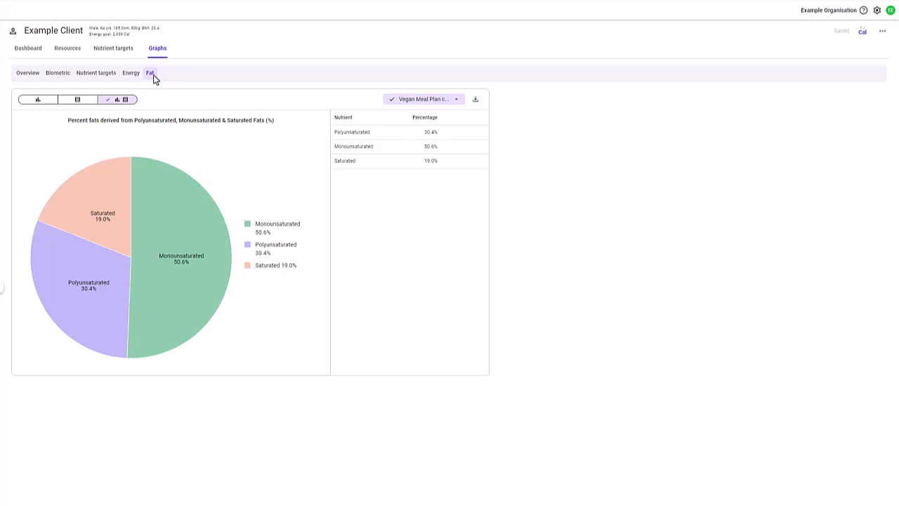
pyautogui.click(474, 101)
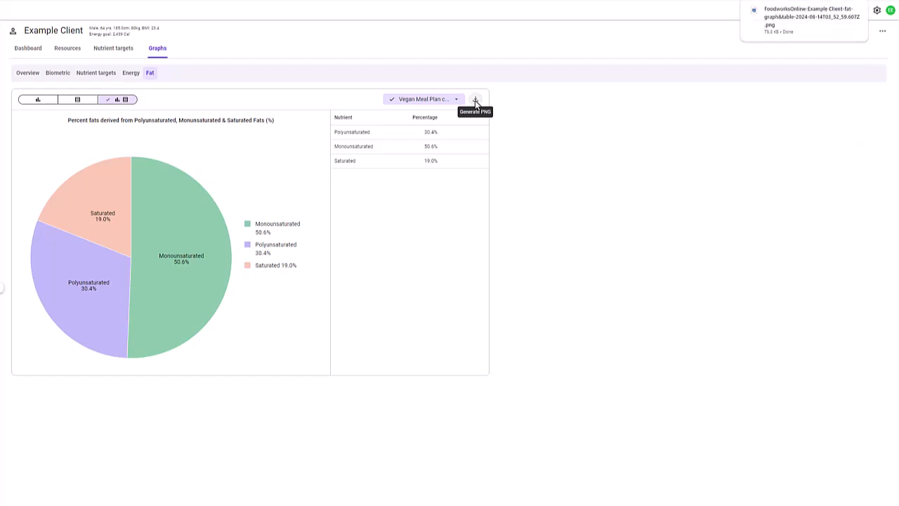